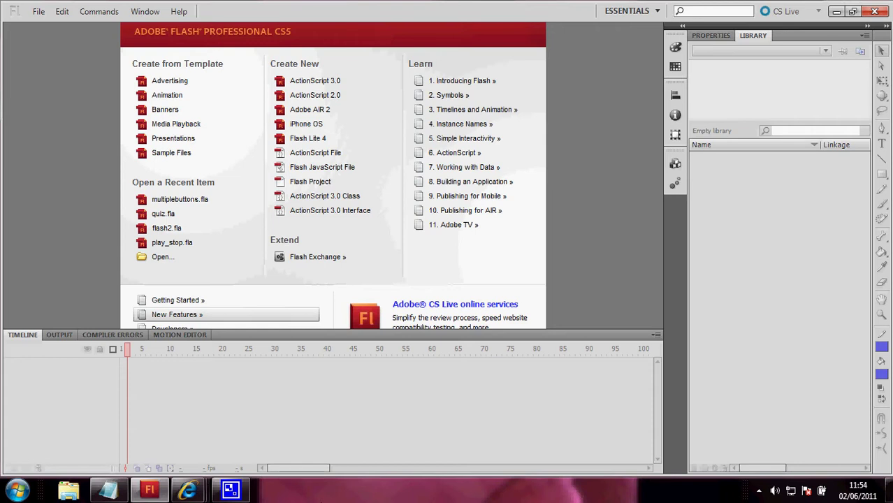
Step: Create a new blank ActionScript 2.0 document from the Welcome screen
{"action": "left_click", "coordinate": [319, 99]}
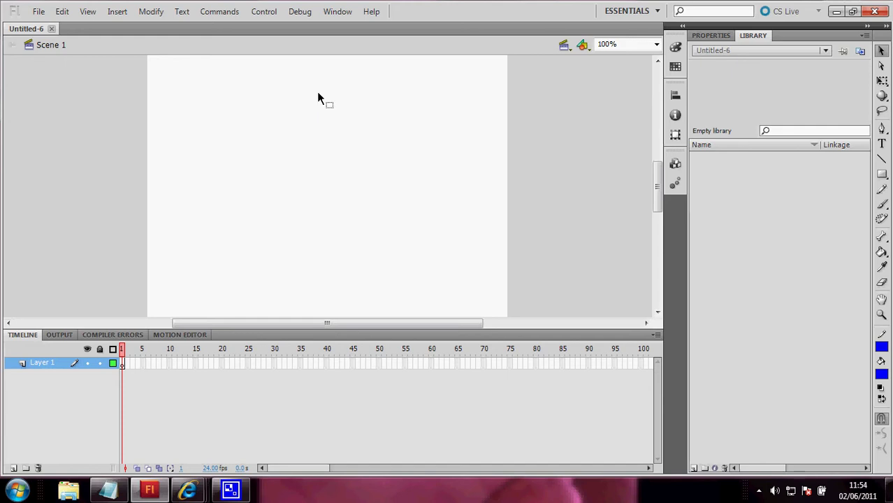
Step: Rename the timeline's Layer 1 to 'songs'
{"action": "double_click", "coordinate": [48, 369]}
{"action": "type", "text": "s"}
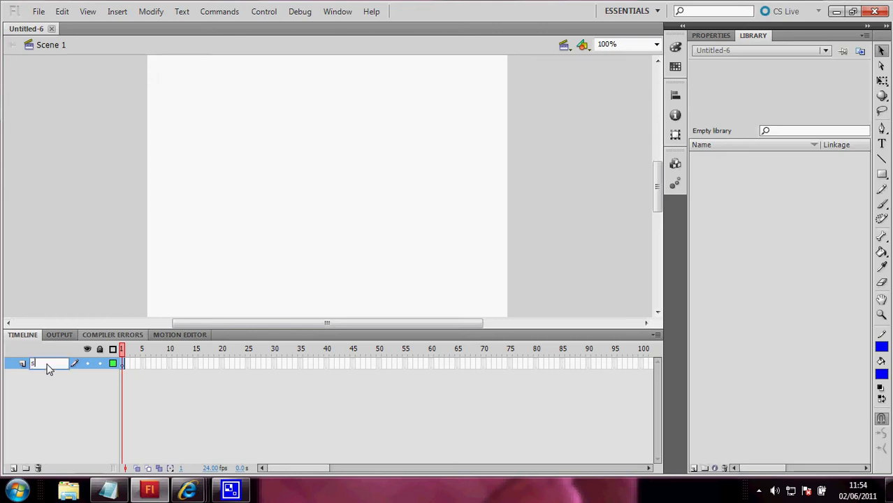
{"action": "type", "text": "ongs"}
{"action": "left_click", "coordinate": [37, 408]}
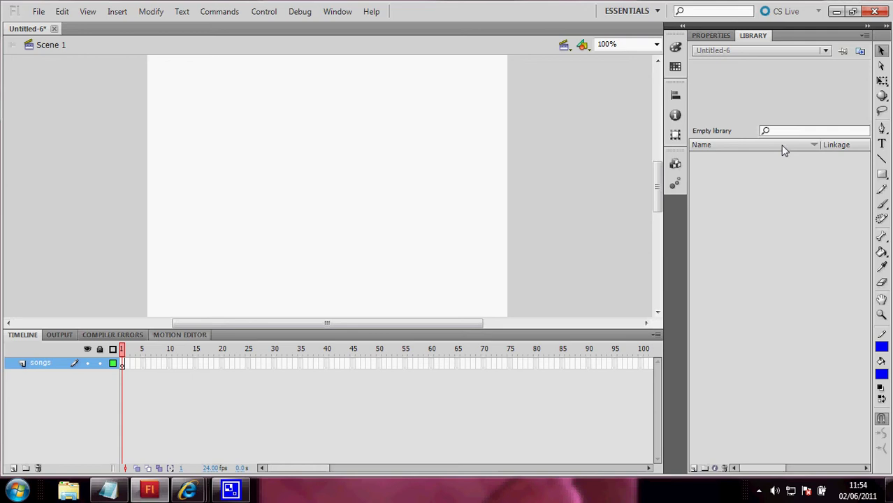
Step: Add the text 'song1' near the stage's top-left and nudge it slightly down
{"action": "left_click", "coordinate": [883, 145]}
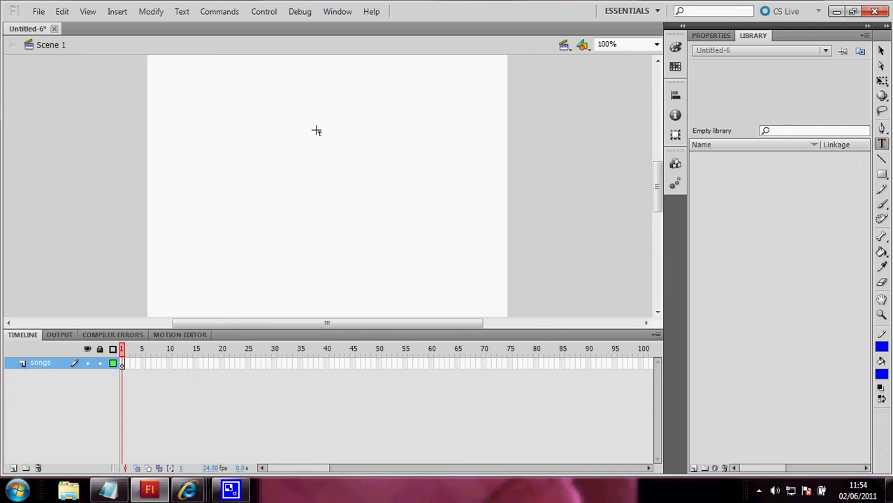
{"action": "left_click", "coordinate": [180, 88]}
{"action": "type", "text": "song1"}
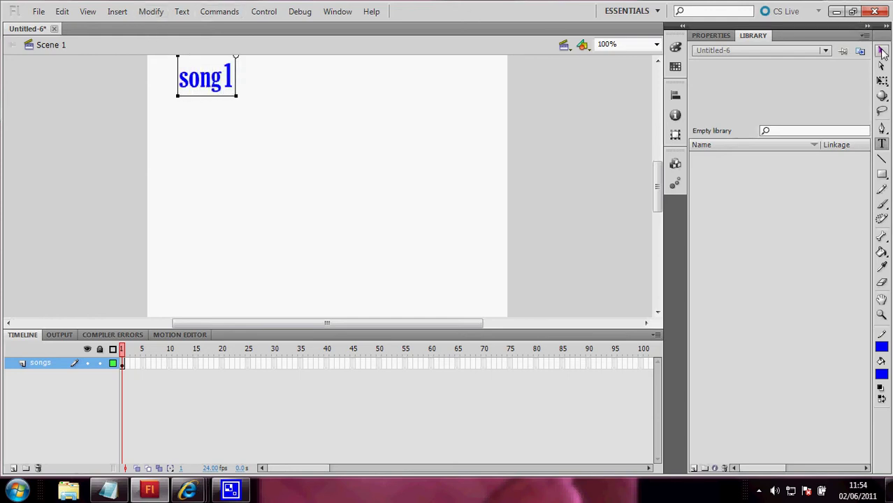
{"action": "left_click", "coordinate": [882, 51]}
{"action": "left_click_drag", "start_coordinate": [216, 91], "coordinate": [209, 117]}
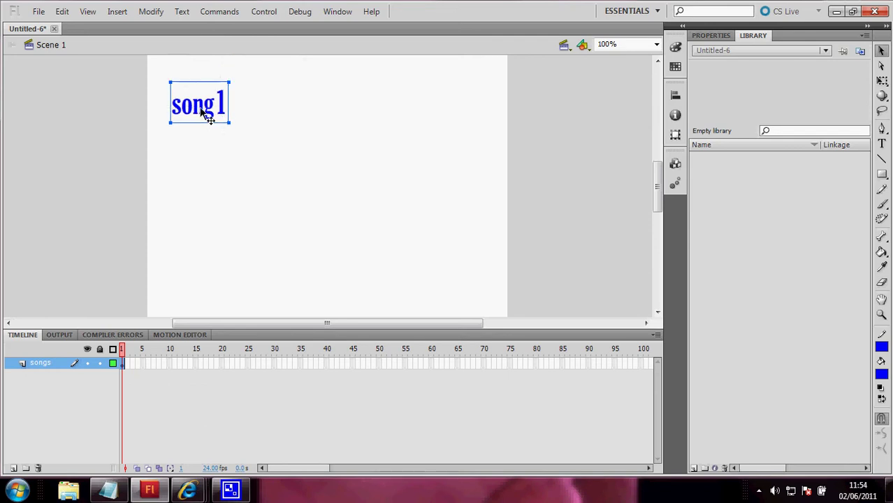
Step: Convert the song1 text into a Button symbol named song1
{"action": "left_click", "coordinate": [156, 14]}
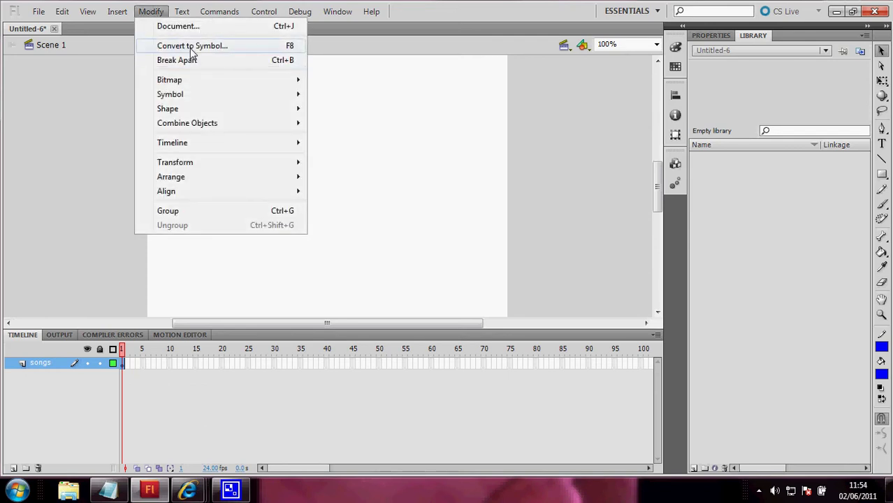
{"action": "left_click", "coordinate": [192, 46]}
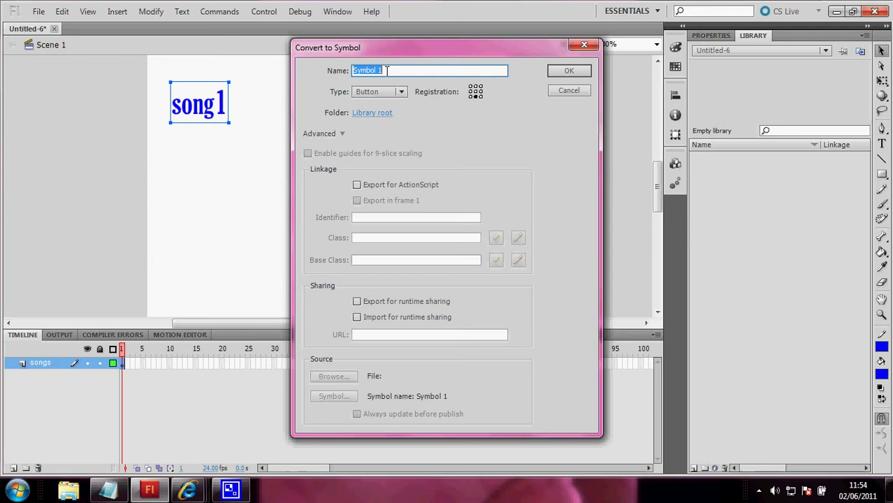
{"action": "type", "text": "song1"}
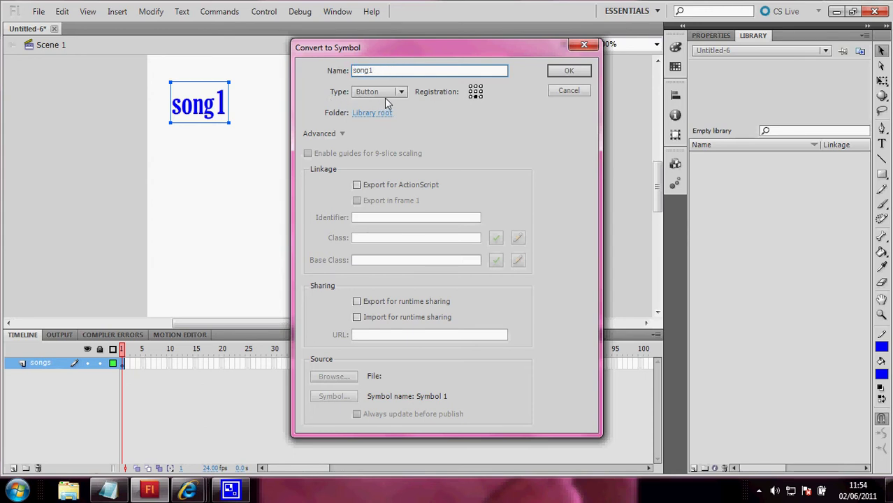
{"action": "left_click", "coordinate": [580, 76]}
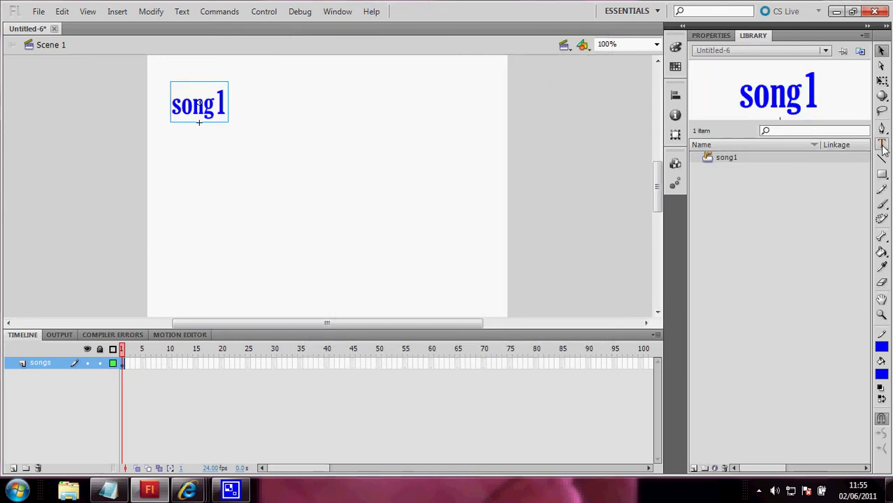
Step: Add the text 'song2' below song1 on the stage
{"action": "left_click", "coordinate": [881, 143]}
{"action": "left_click", "coordinate": [198, 123]}
{"action": "type", "text": "so"}
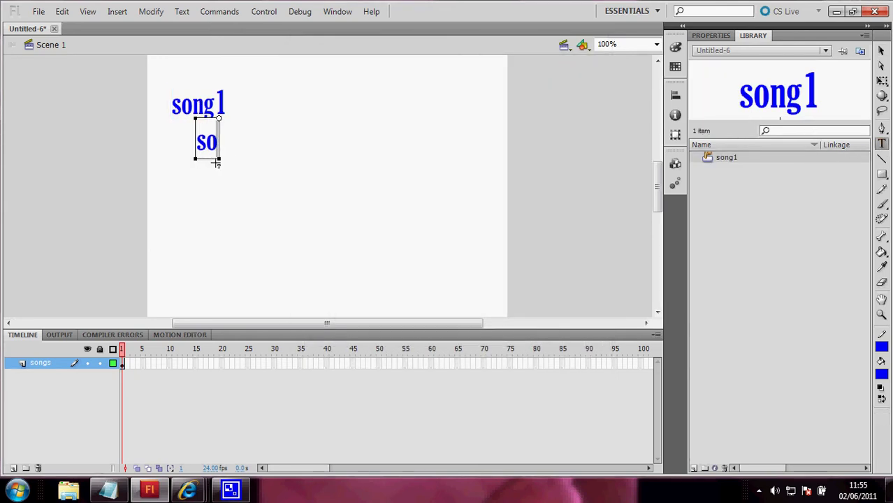
{"action": "type", "text": "ng2"}
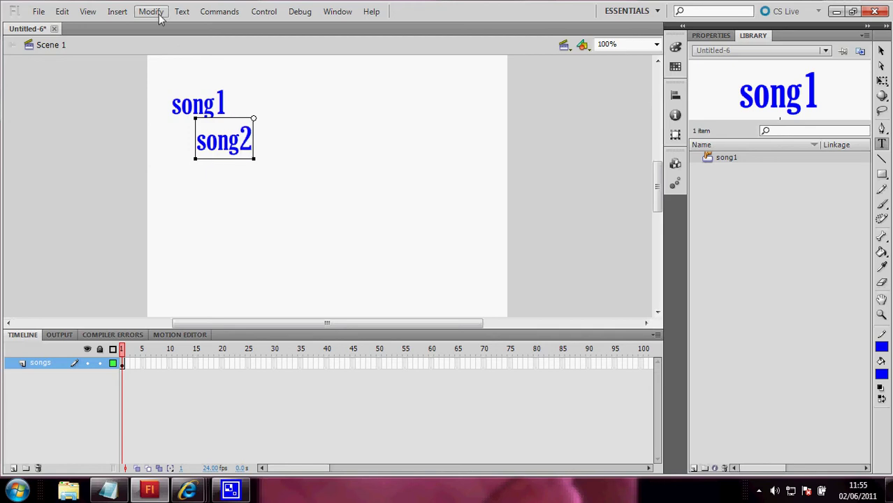
{"action": "left_click", "coordinate": [882, 51]}
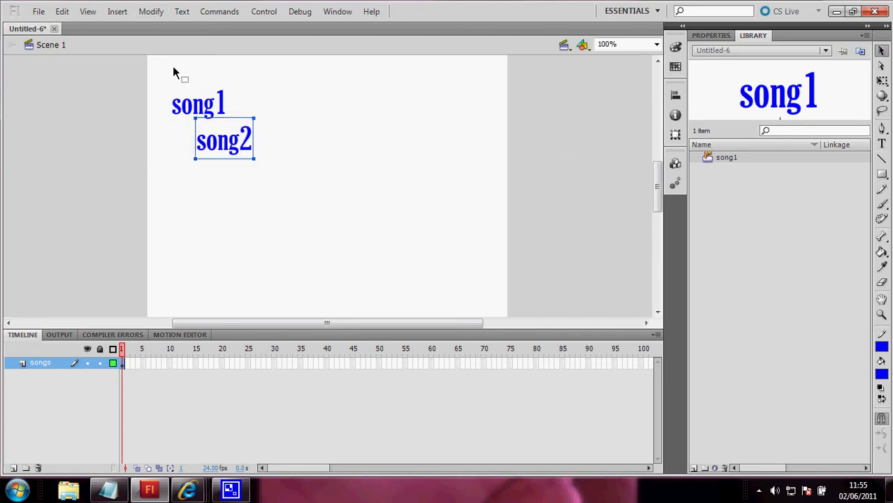
Step: Convert song2 into a Button symbol named song2 and align it under song1
{"action": "left_click", "coordinate": [156, 15]}
{"action": "left_click", "coordinate": [191, 47]}
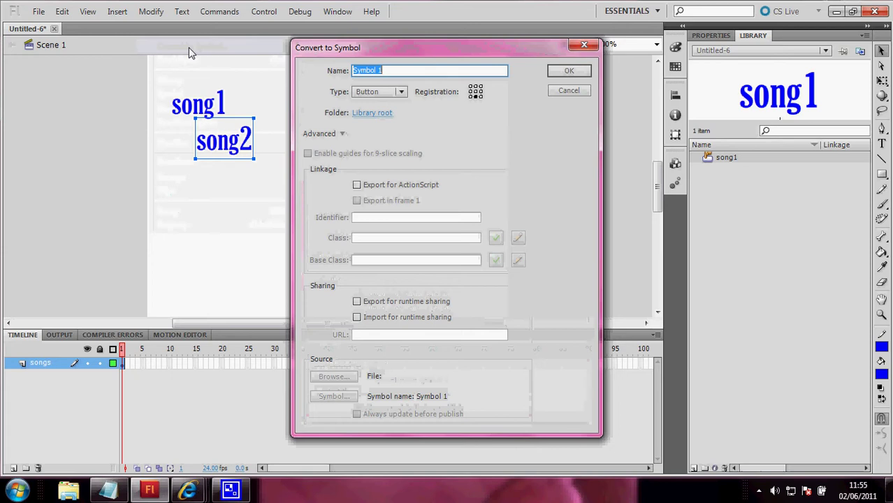
{"action": "type", "text": "song2"}
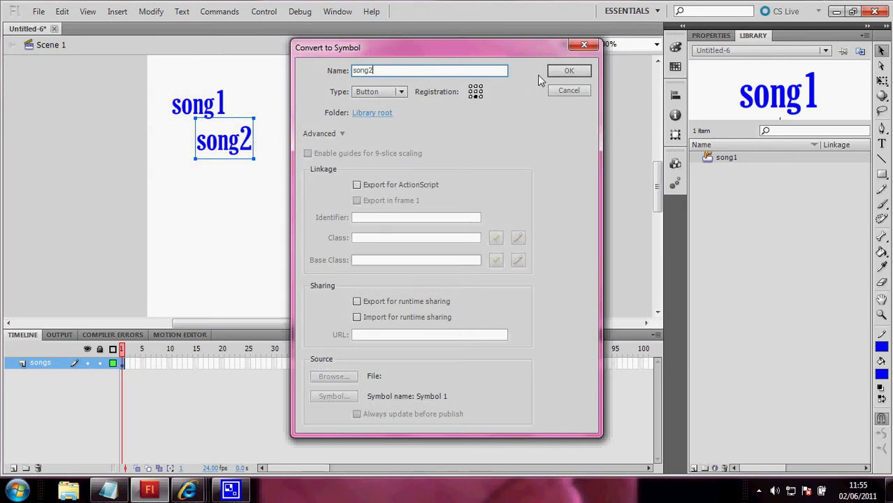
{"action": "left_click", "coordinate": [569, 71]}
{"action": "left_click_drag", "start_coordinate": [226, 142], "coordinate": [207, 165]}
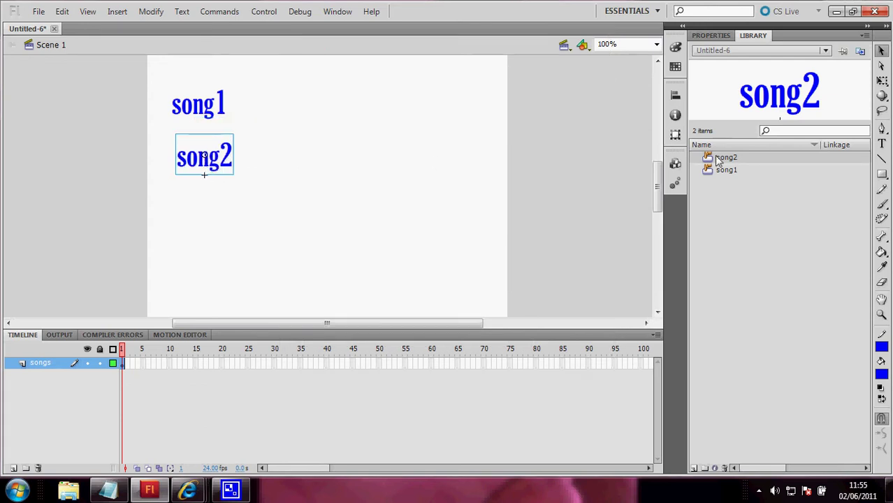
Step: Add the text 'song3' below song2 on the stage
{"action": "left_click", "coordinate": [882, 144]}
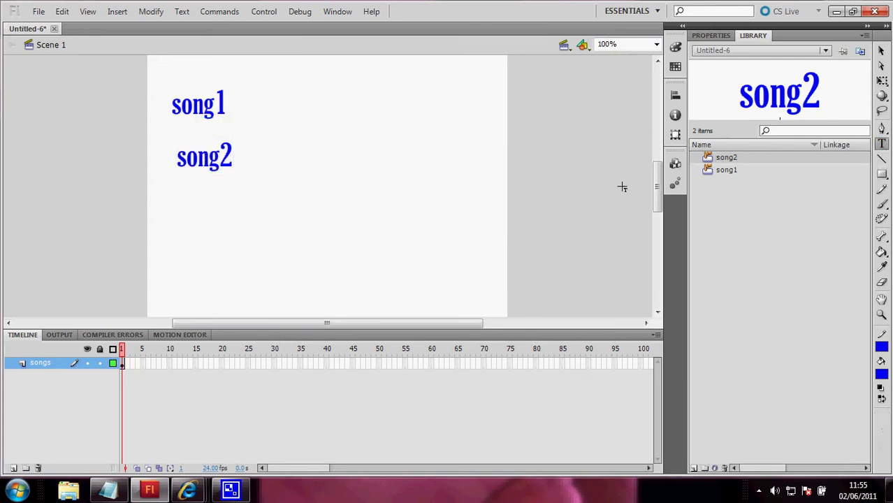
{"action": "left_click", "coordinate": [203, 222]}
{"action": "type", "text": "song3"}
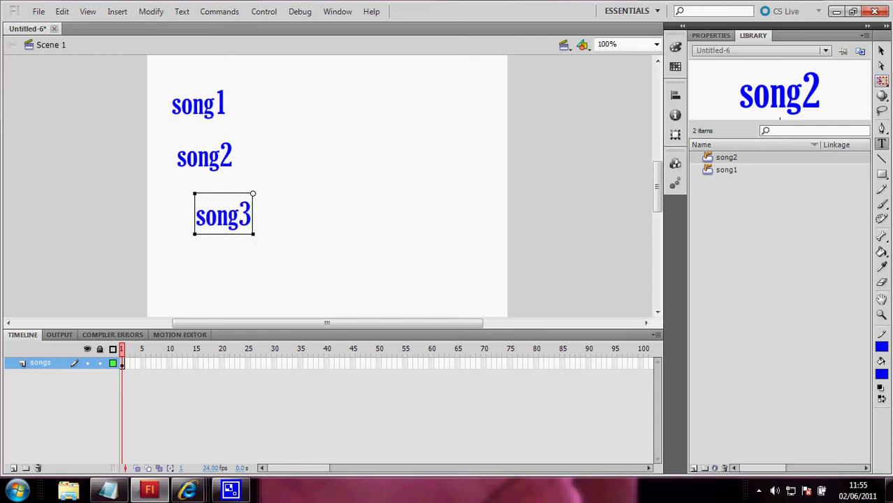
{"action": "left_click", "coordinate": [882, 51]}
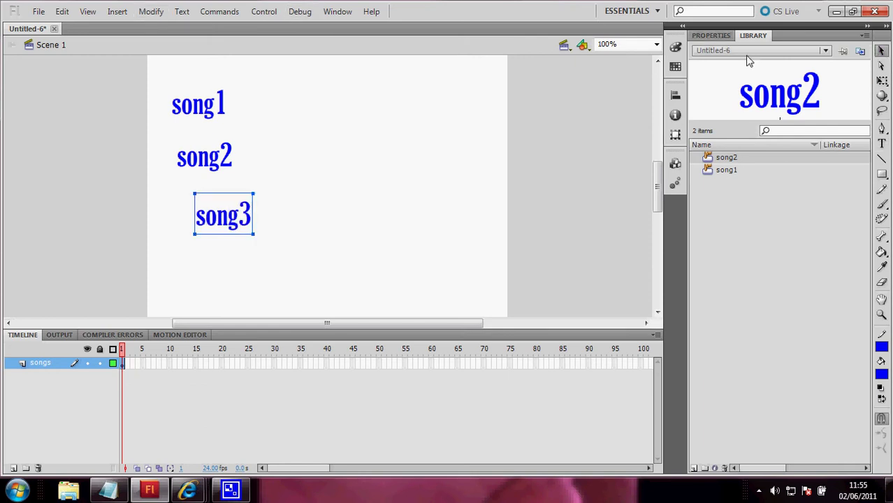
Step: Convert song3 into a Button symbol named song3 and align it left under song2
{"action": "left_click", "coordinate": [150, 12]}
{"action": "left_click", "coordinate": [185, 47]}
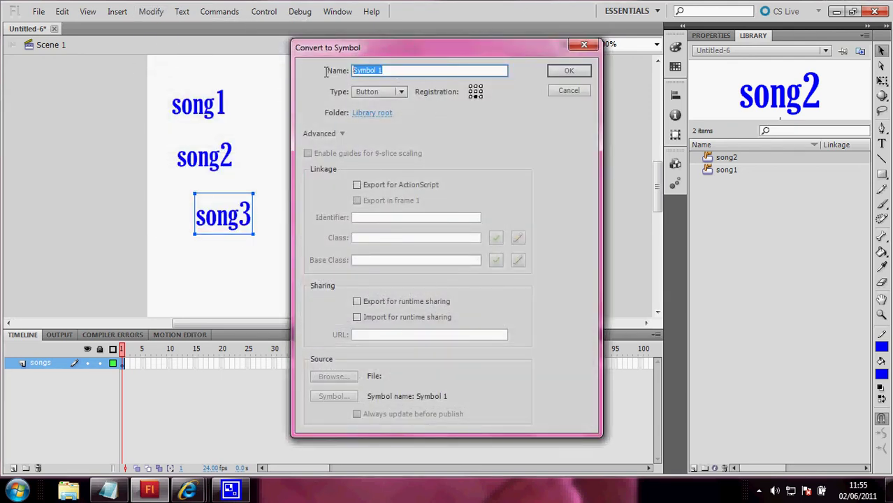
{"action": "type", "text": "song3"}
{"action": "left_click", "coordinate": [569, 71]}
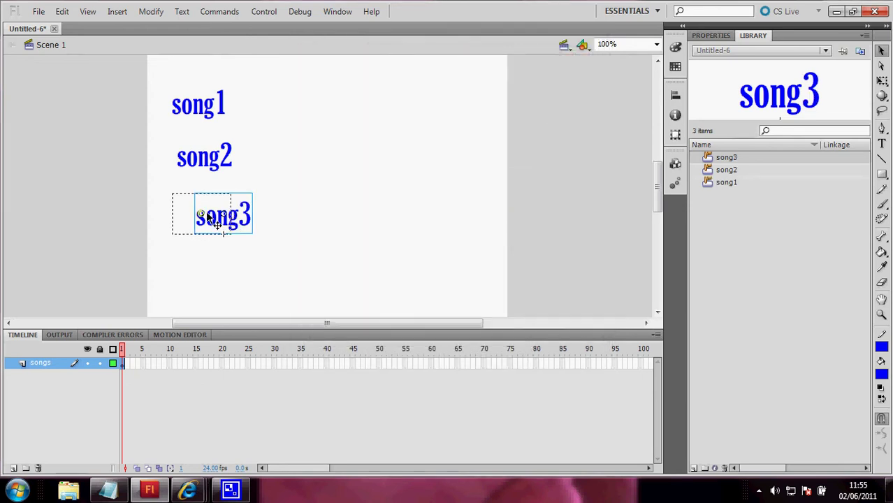
{"action": "left_click_drag", "start_coordinate": [231, 218], "coordinate": [209, 218]}
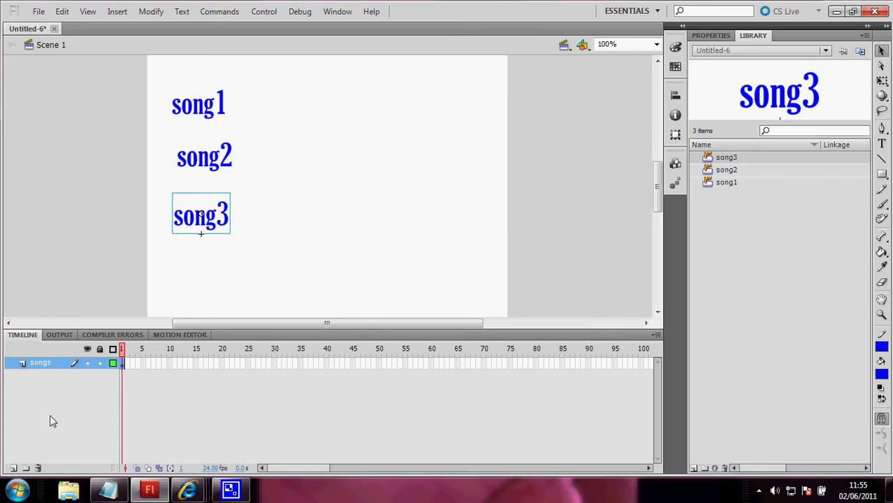
Step: Add a layer above songs named 'action' and select its frame 1
{"action": "left_click", "coordinate": [14, 468]}
{"action": "double_click", "coordinate": [43, 364]}
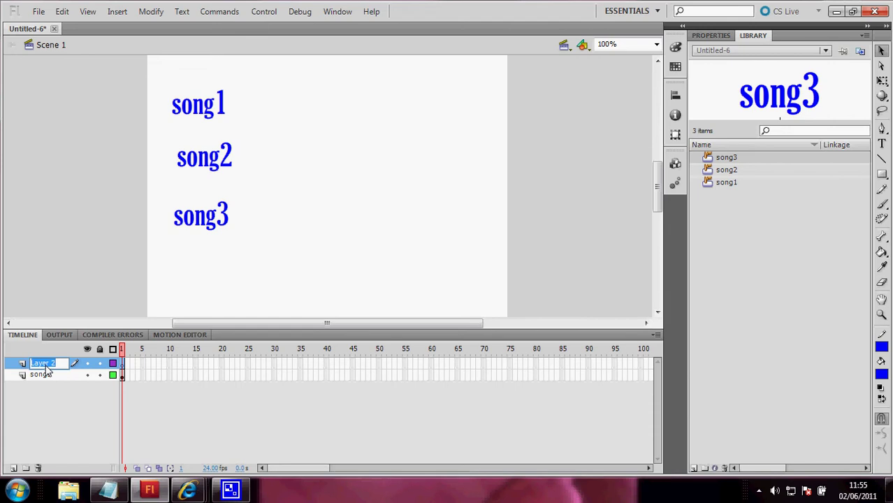
{"action": "type", "text": "action"}
{"action": "key", "text": "Return"}
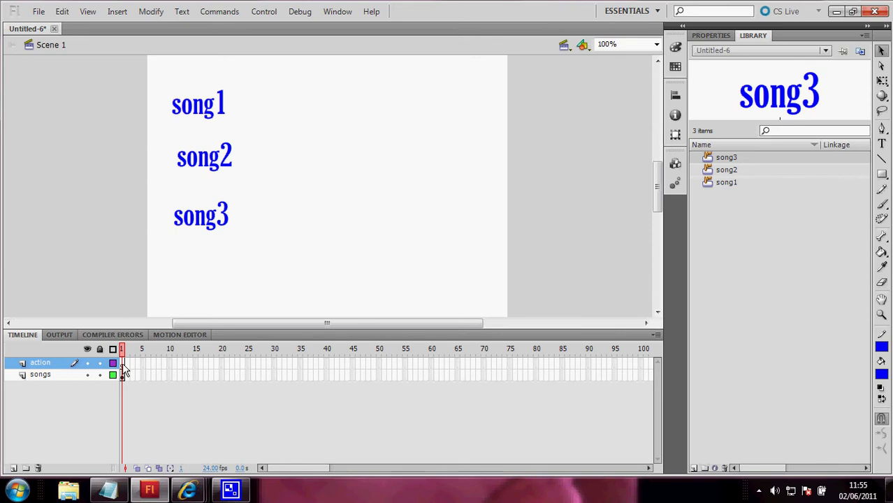
{"action": "left_click", "coordinate": [123, 364]}
Step: Test the movie with the three song buttons, then close the preview window
{"action": "left_click", "coordinate": [343, 202]}
{"action": "left_click", "coordinate": [263, 12]}
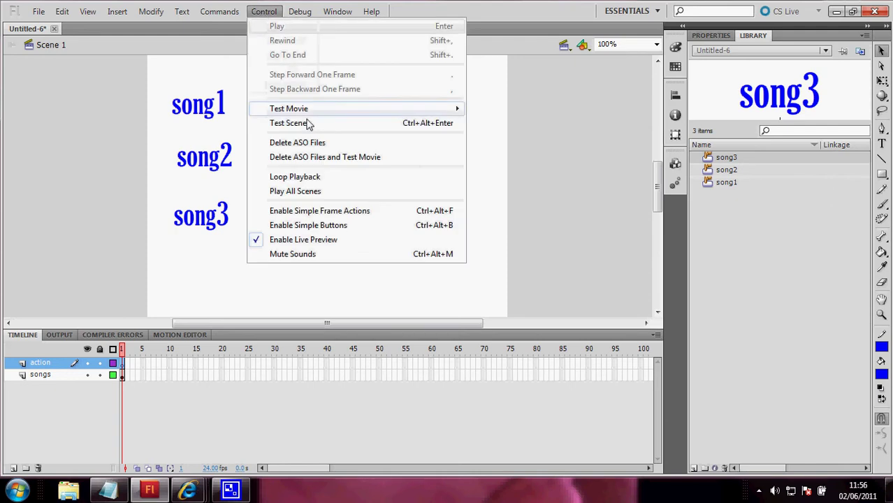
{"action": "mouse_move", "coordinate": [304, 113]}
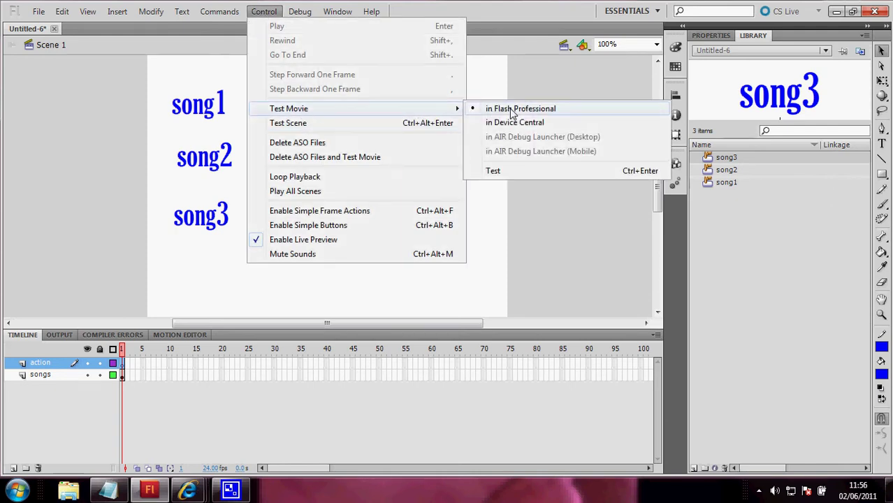
{"action": "left_click", "coordinate": [511, 112]}
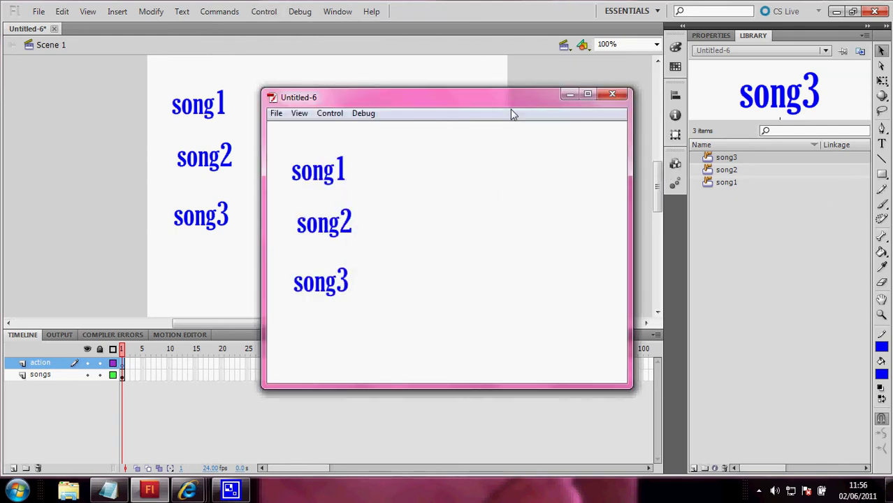
{"action": "left_click", "coordinate": [615, 96]}
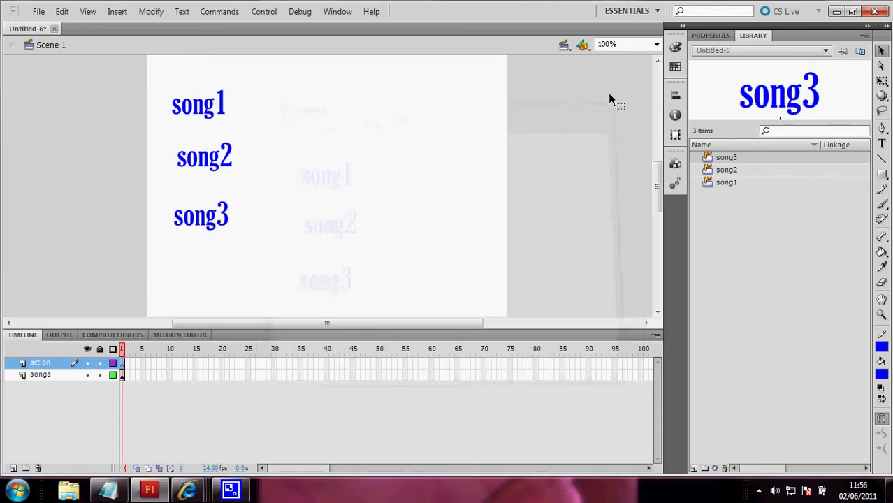
Step: Add keyframes on the action layer through frame 4, returning to frame 1
{"action": "left_click", "coordinate": [125, 366]}
{"action": "key", "text": "F6"}
{"action": "key", "text": "F6"}
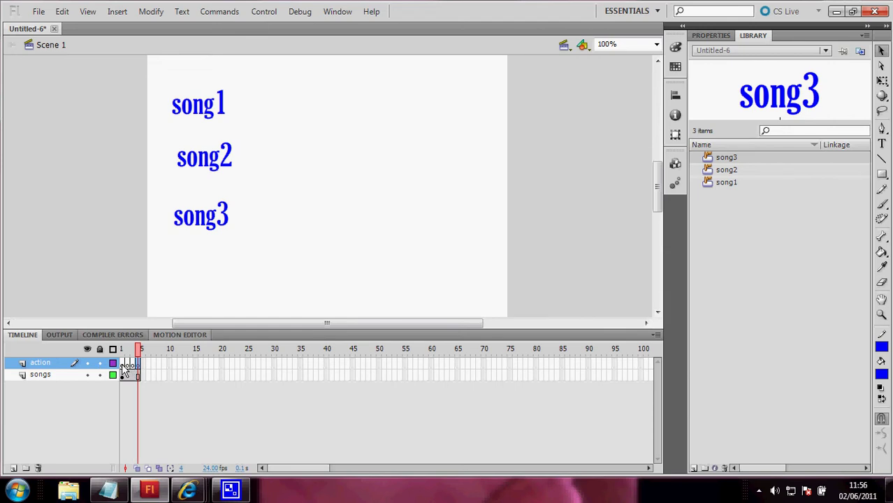
{"action": "left_click", "coordinate": [123, 366]}
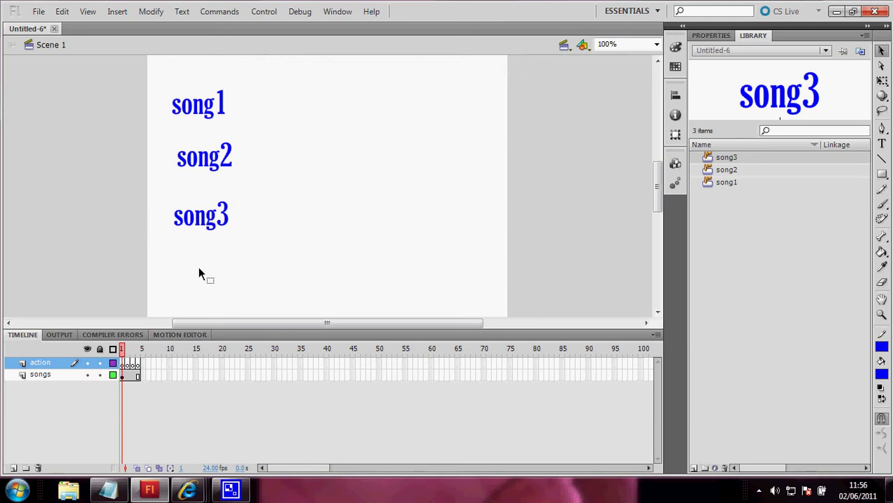
Step: Give frame 1 of the action layer the script stop(); in the Actions panel
{"action": "left_click", "coordinate": [346, 15]}
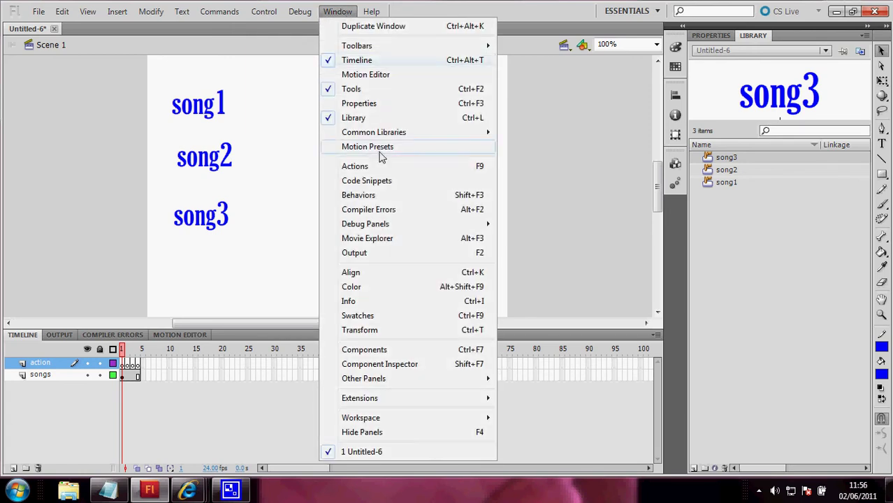
{"action": "left_click", "coordinate": [383, 166]}
{"action": "type", "text": "s"}
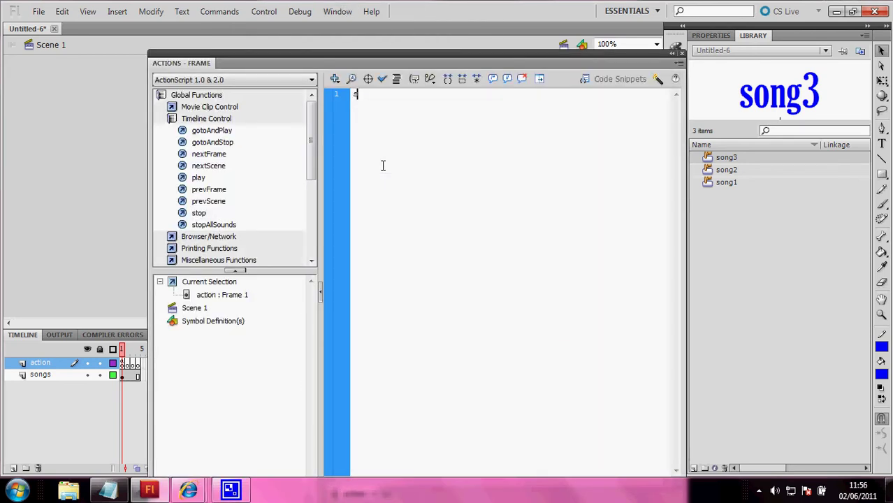
{"action": "type", "text": "top("}
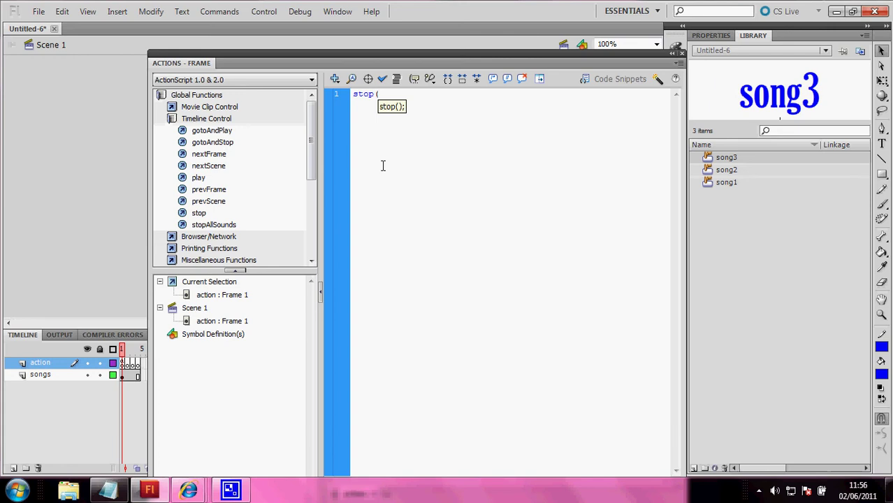
{"action": "type", "text": ");"}
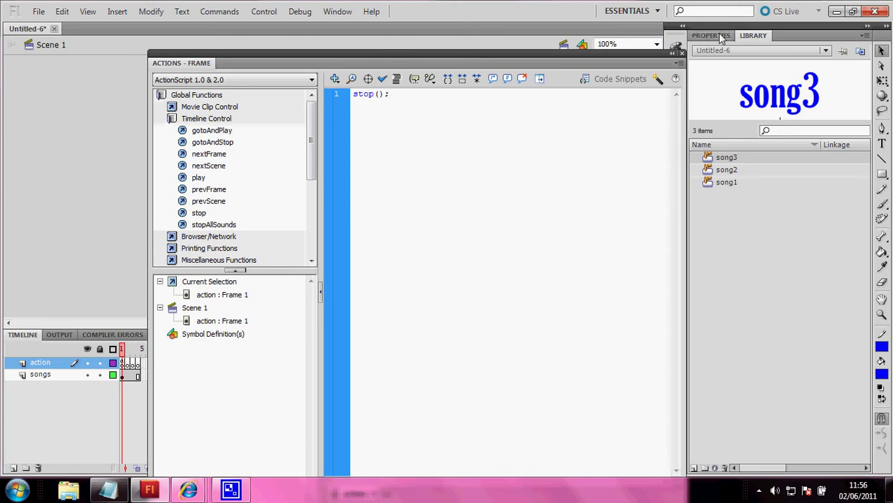
{"action": "left_click", "coordinate": [682, 53]}
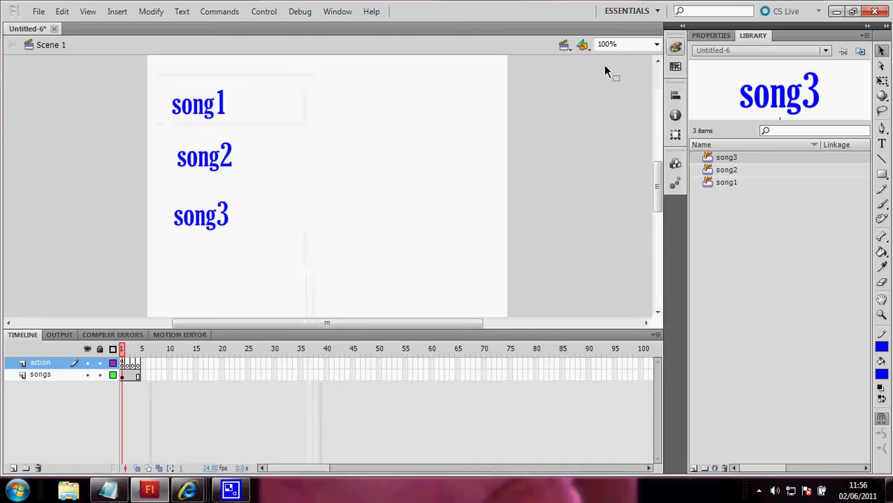
Step: Import the first MP3 song from the Music folder into the library
{"action": "left_click", "coordinate": [128, 364]}
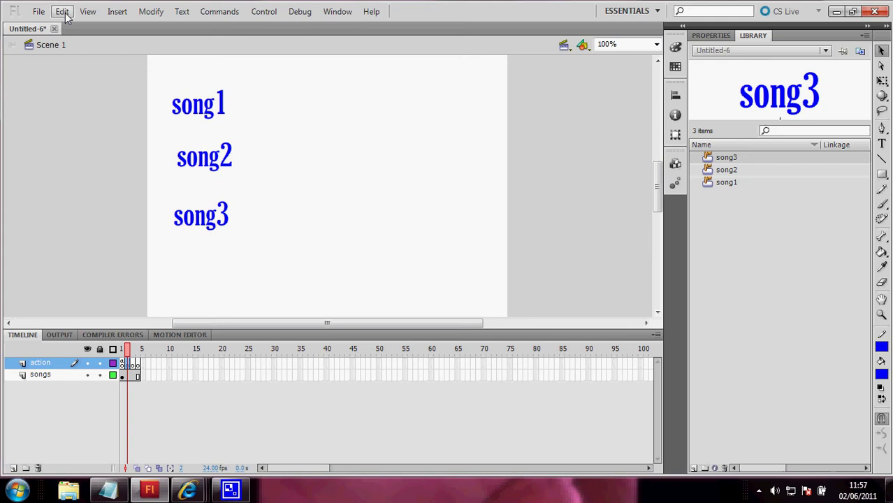
{"action": "left_click", "coordinate": [39, 11]}
{"action": "mouse_move", "coordinate": [86, 209]}
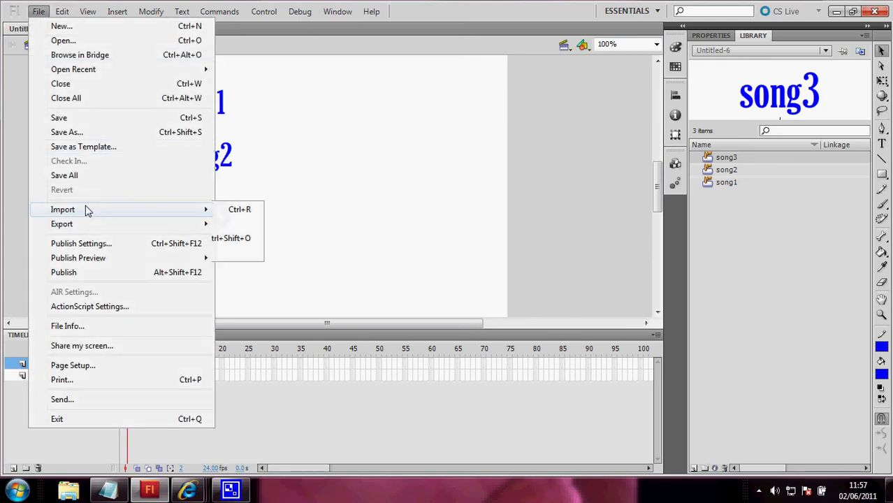
{"action": "left_click", "coordinate": [269, 223]}
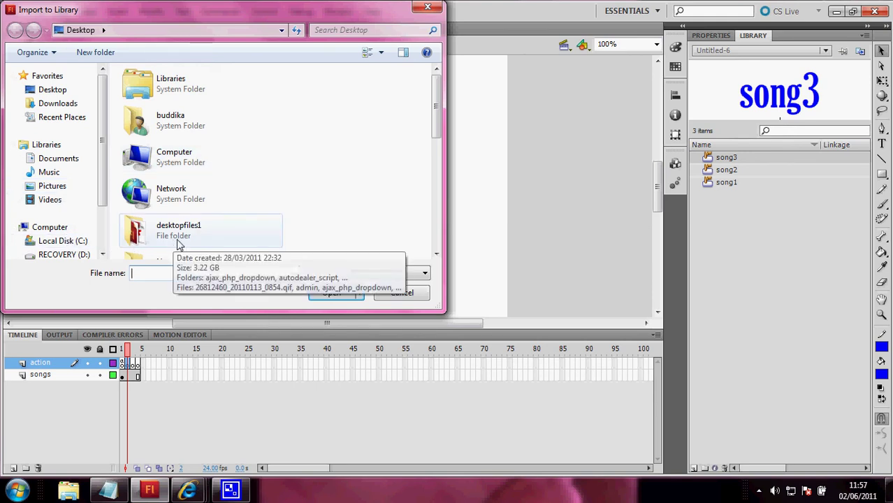
{"action": "left_click", "coordinate": [53, 175]}
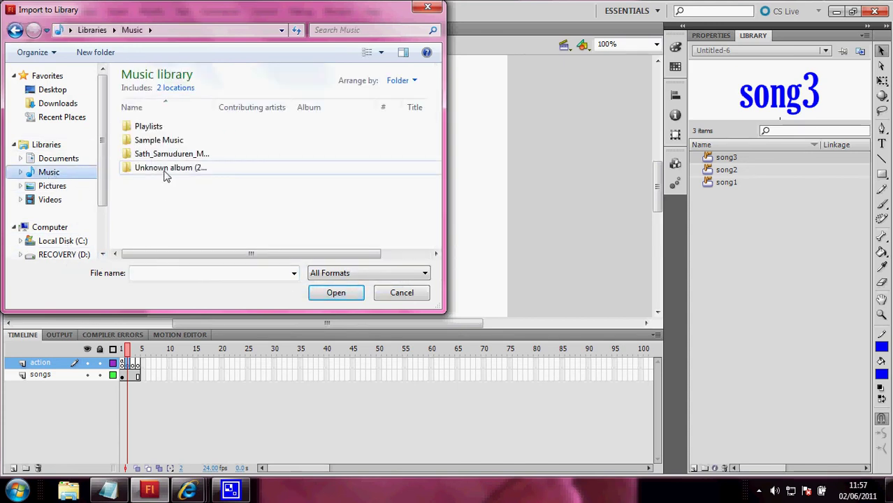
{"action": "double_click", "coordinate": [168, 153]}
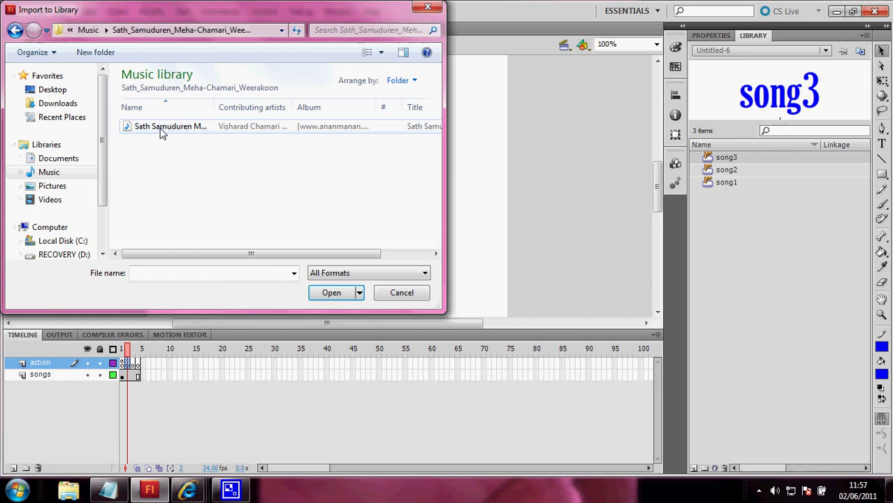
{"action": "left_click", "coordinate": [162, 132]}
{"action": "left_click", "coordinate": [329, 294]}
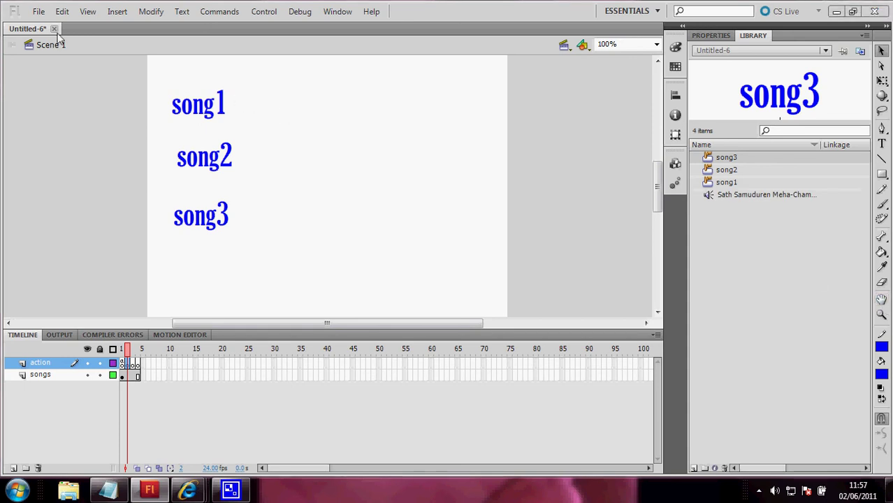
Step: Import the last MP3 from the DVD drive into the library
{"action": "left_click", "coordinate": [40, 13]}
{"action": "mouse_move", "coordinate": [76, 211]}
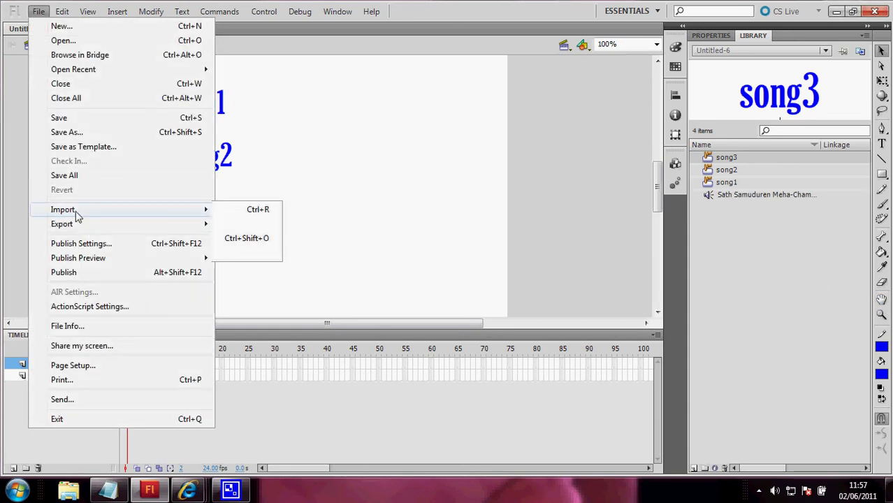
{"action": "left_click", "coordinate": [301, 225]}
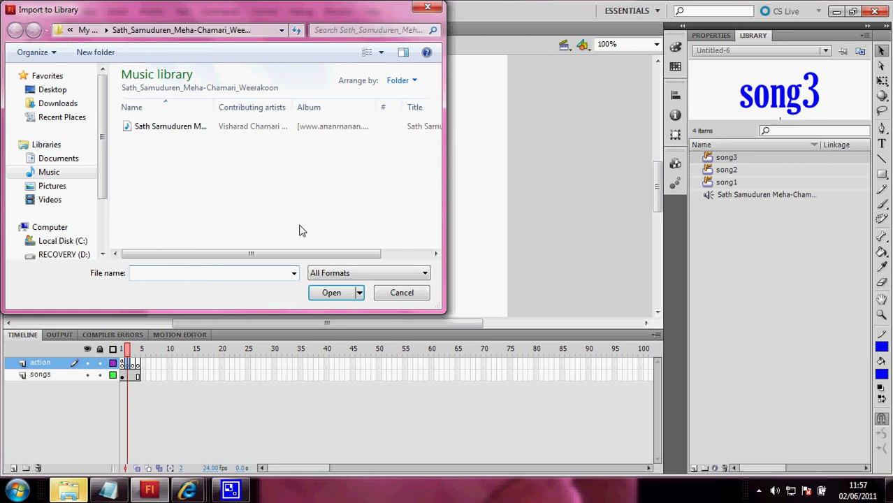
{"action": "left_click", "coordinate": [35, 227]}
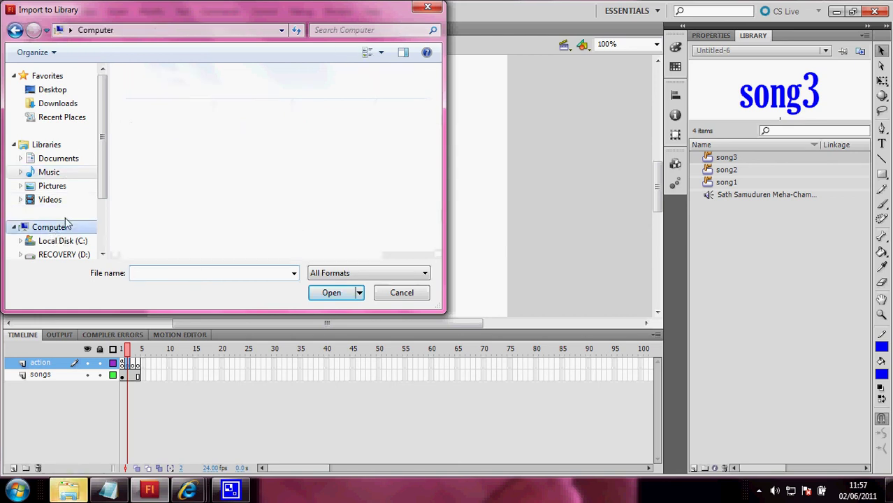
{"action": "double_click", "coordinate": [191, 201]}
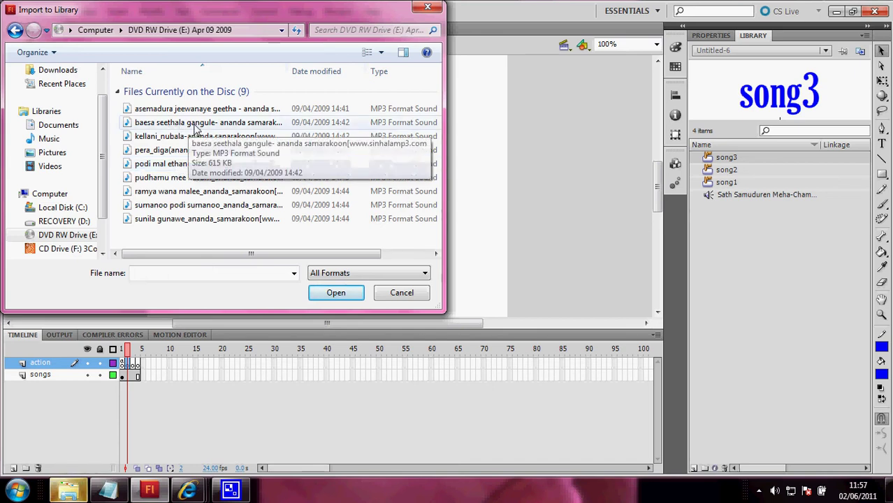
{"action": "left_click", "coordinate": [183, 220]}
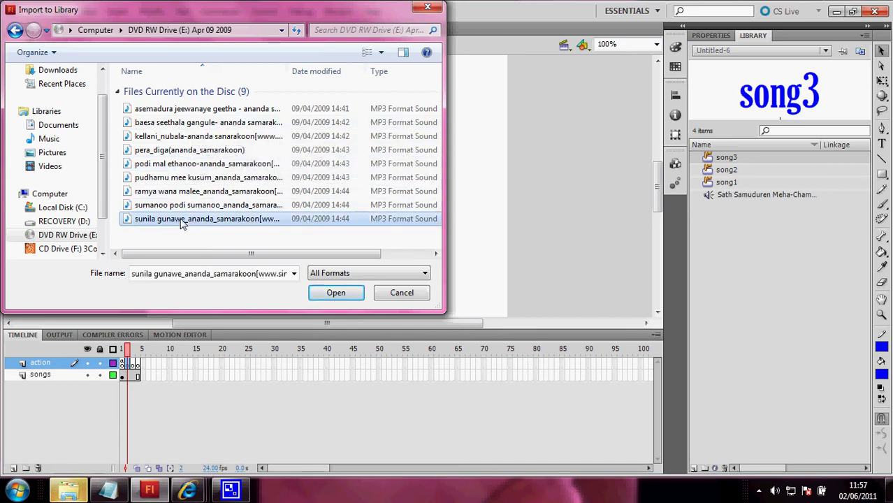
{"action": "left_click", "coordinate": [340, 295]}
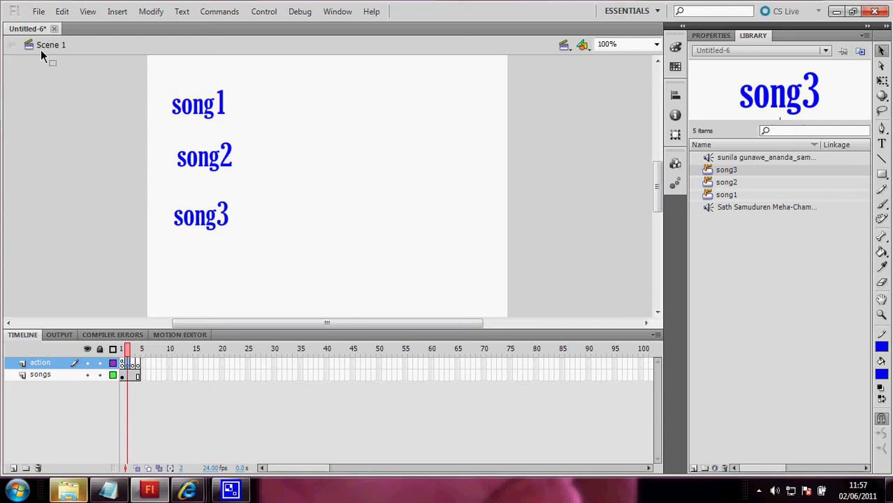
Step: Import the pera_diga MP3 song into the library
{"action": "left_click", "coordinate": [39, 12]}
{"action": "mouse_move", "coordinate": [94, 208]}
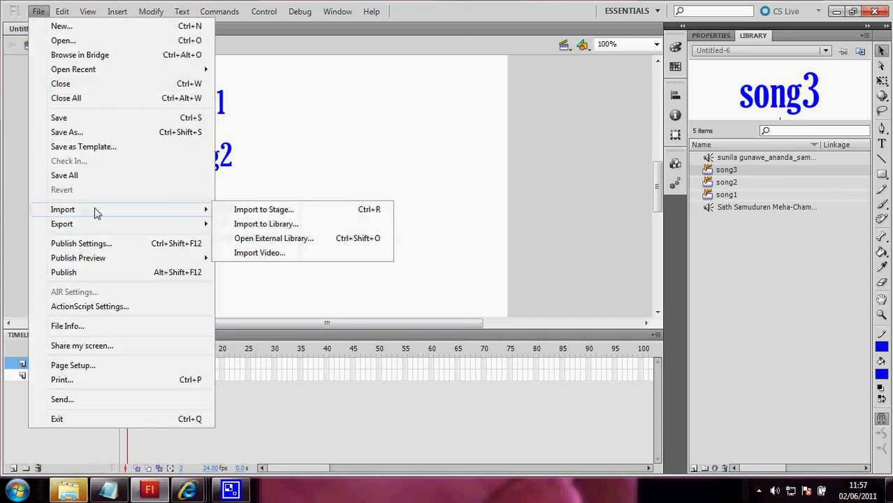
{"action": "left_click", "coordinate": [241, 231]}
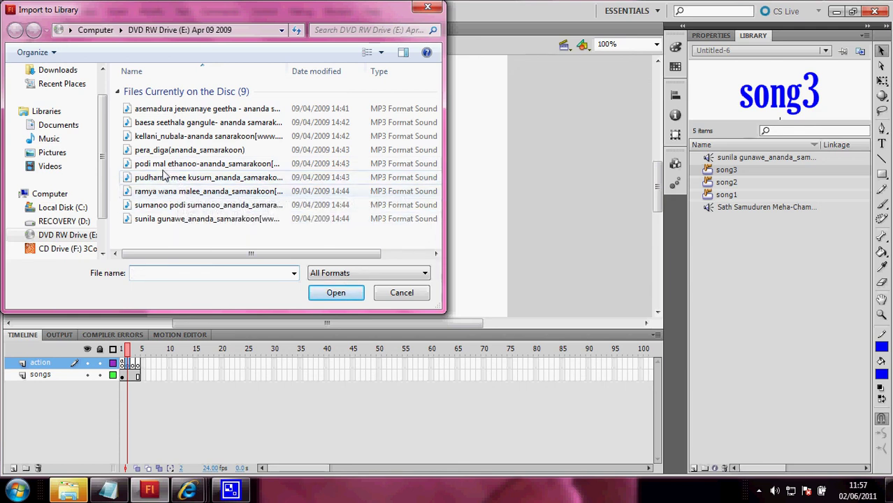
{"action": "left_click", "coordinate": [160, 151]}
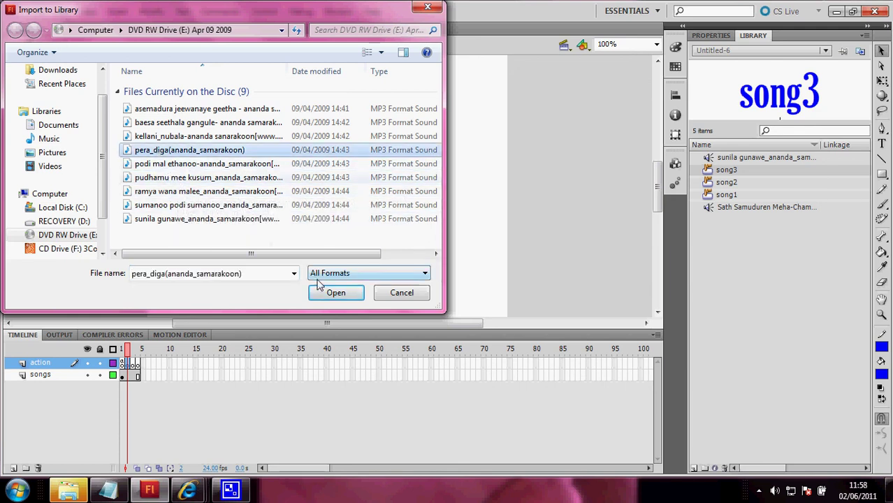
{"action": "left_click", "coordinate": [334, 293]}
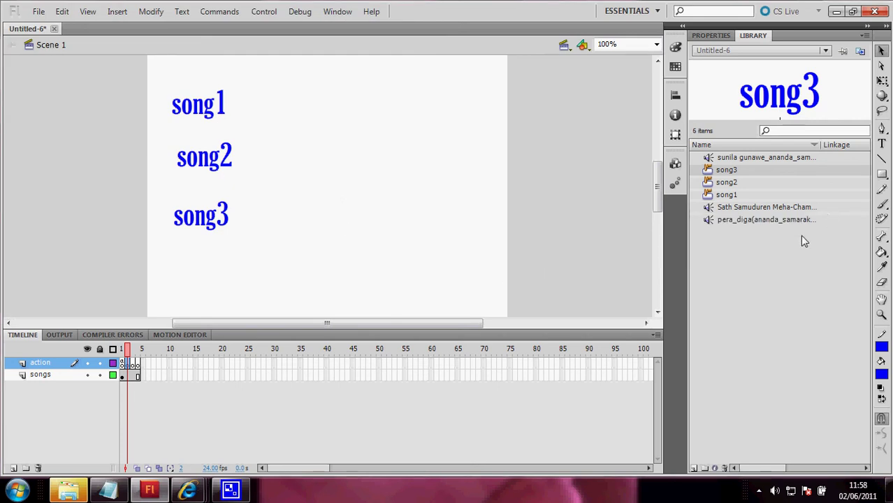
Step: Place the three imported songs on frames 2, 3 and 4, then return to frame 1
{"action": "left_click", "coordinate": [758, 220]}
{"action": "left_click", "coordinate": [756, 159]}
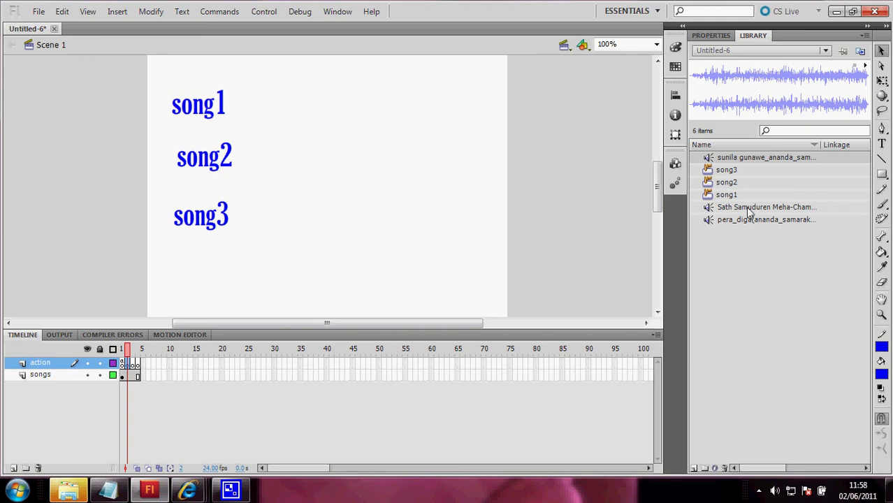
{"action": "left_click_drag", "start_coordinate": [748, 210], "coordinate": [355, 251]}
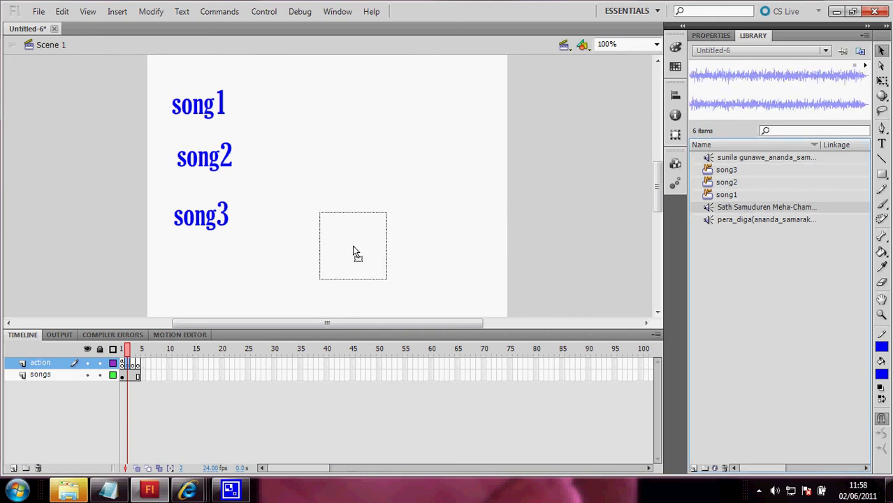
{"action": "left_click", "coordinate": [132, 365]}
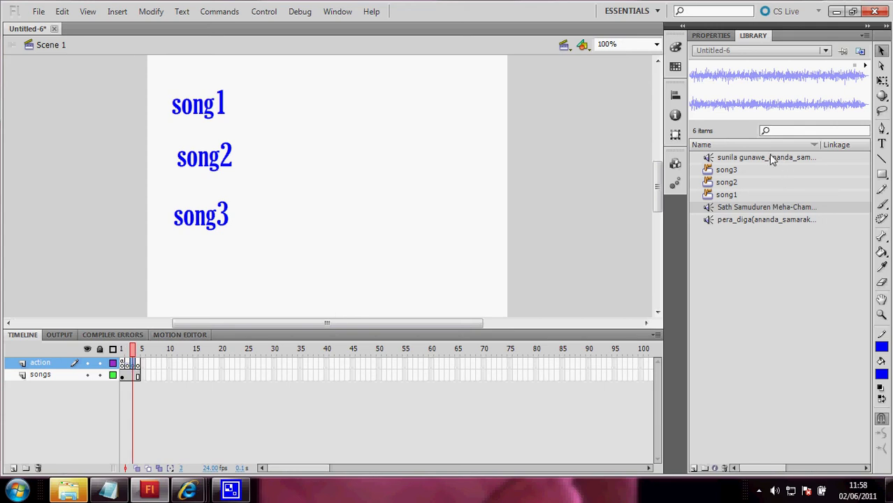
{"action": "left_click_drag", "start_coordinate": [772, 159], "coordinate": [367, 217]}
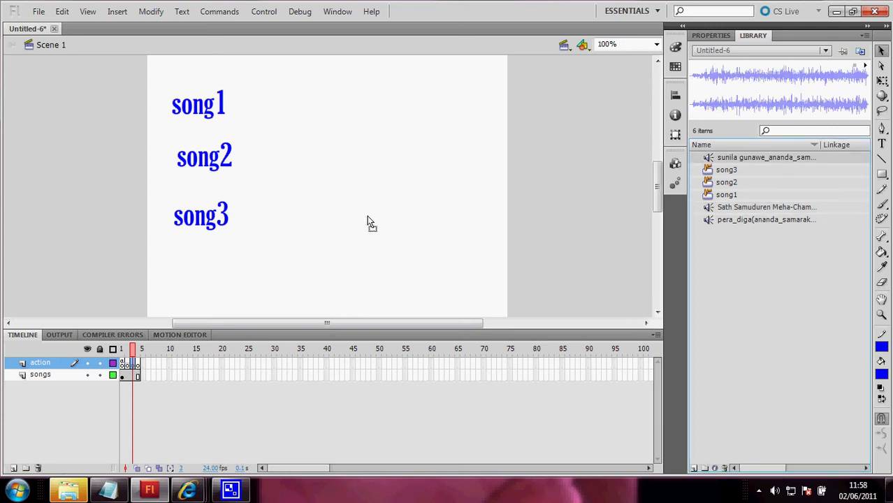
{"action": "left_click", "coordinate": [138, 365]}
{"action": "left_click_drag", "start_coordinate": [735, 223], "coordinate": [424, 245]}
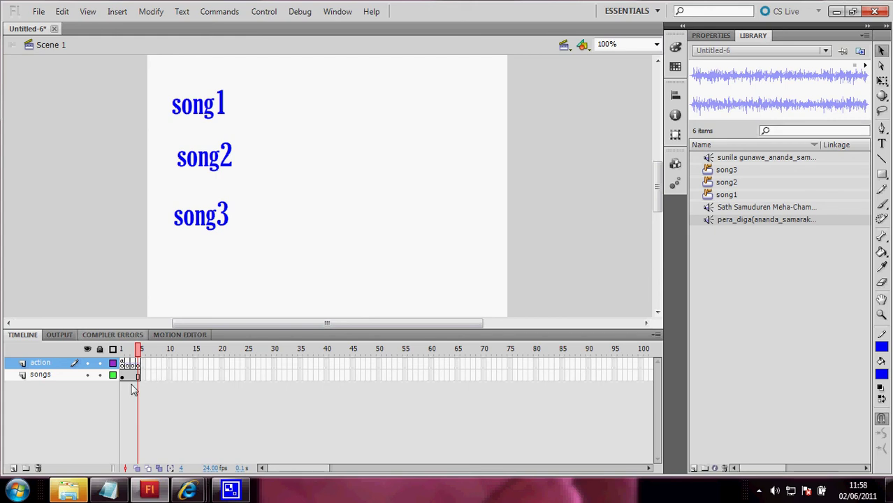
{"action": "left_click", "coordinate": [123, 365]}
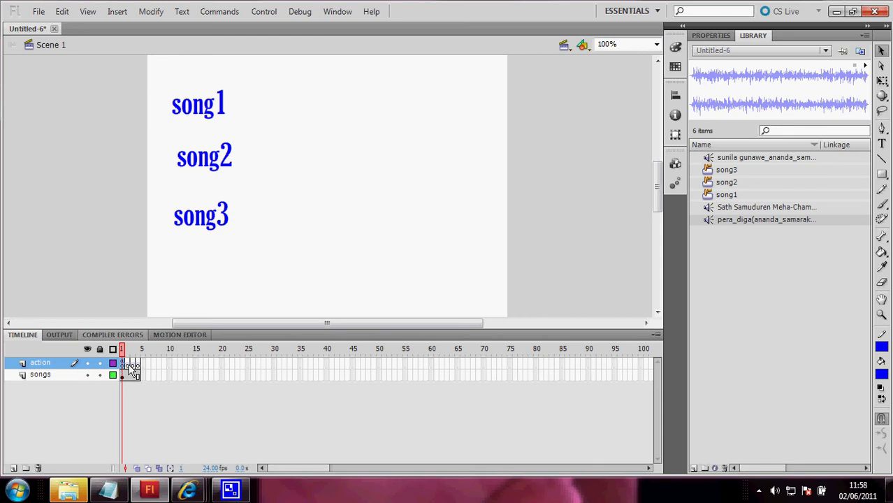
Step: Select the song1 button and open its Actions panel
{"action": "left_click", "coordinate": [202, 108]}
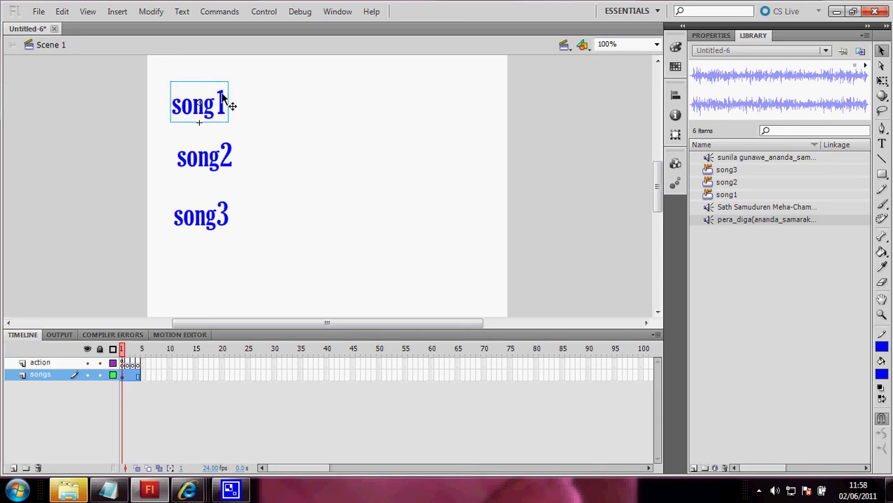
{"action": "left_click", "coordinate": [337, 11]}
{"action": "left_click", "coordinate": [365, 166]}
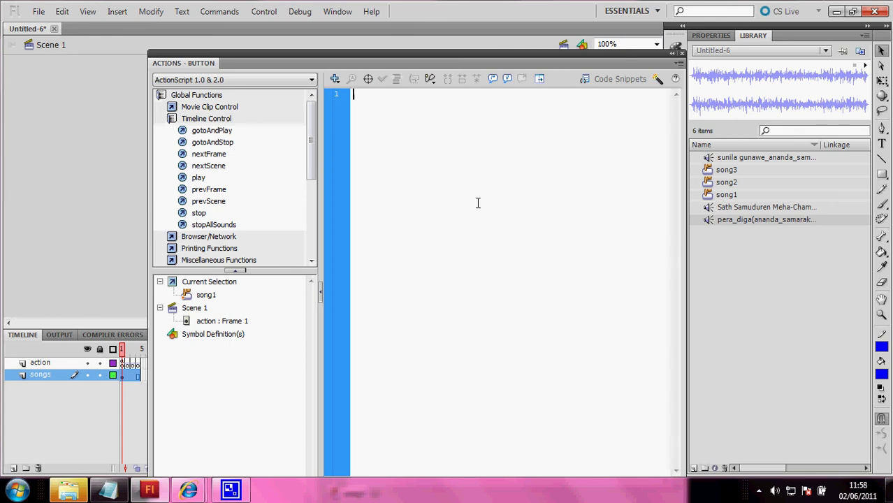
Step: Write on(release) { stopAllSounds(); gotoAndStop(2); } as song1's script
{"action": "type", "text": "on("}
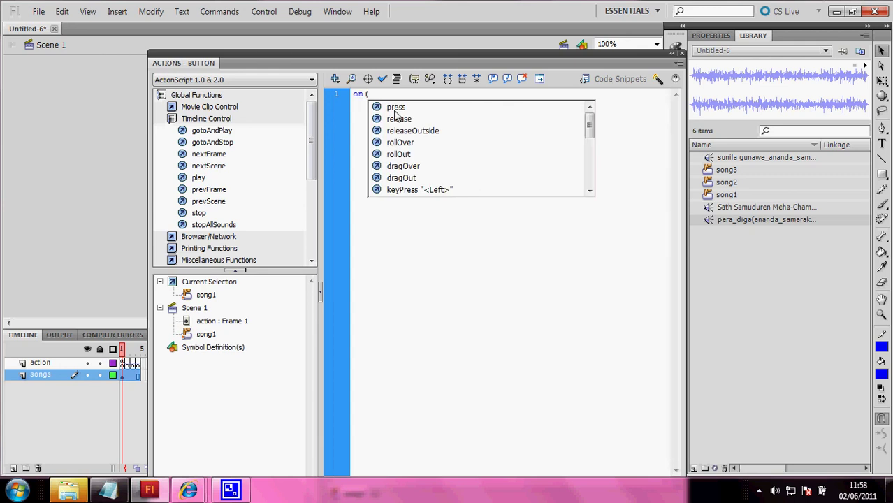
{"action": "double_click", "coordinate": [398, 119]}
{"action": "type", "text": ") {"}
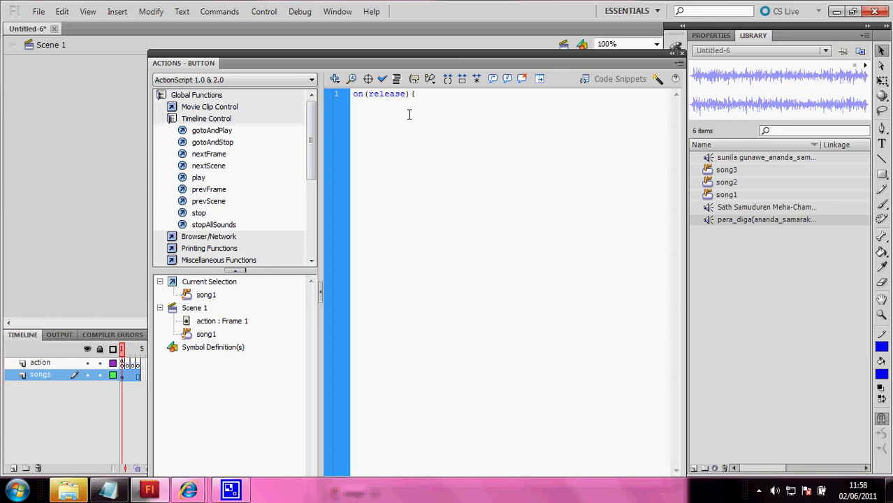
{"action": "key", "text": "Return"}
{"action": "double_click", "coordinate": [215, 228]}
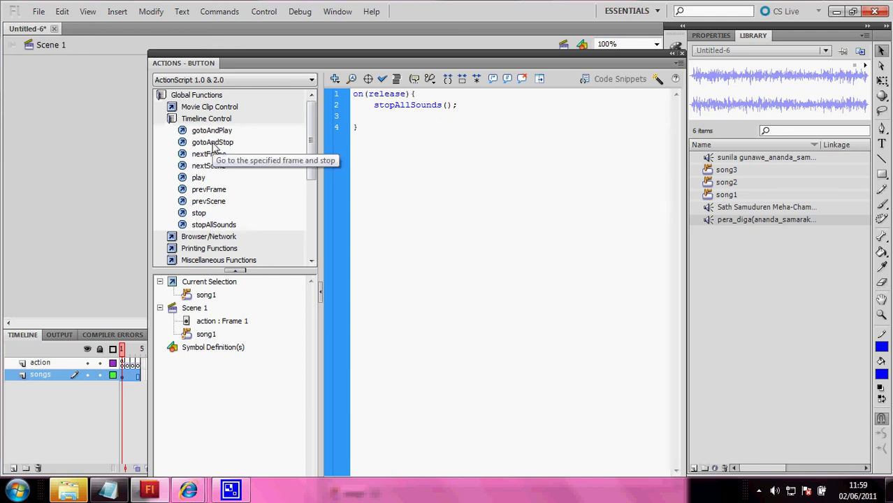
{"action": "left_click", "coordinate": [213, 144]}
{"action": "double_click", "coordinate": [214, 144]}
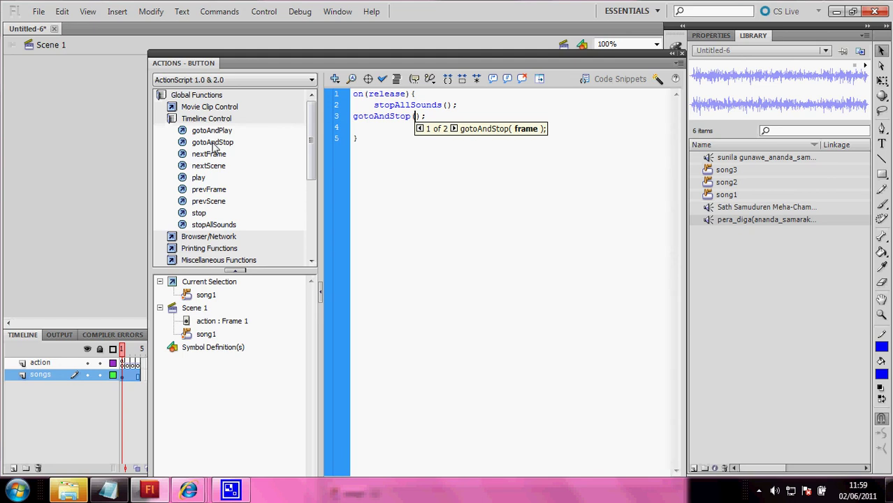
{"action": "type", "text": "2"}
Step: Close the song1 script, select the song2 button and open its Actions panel
{"action": "left_click", "coordinate": [682, 54]}
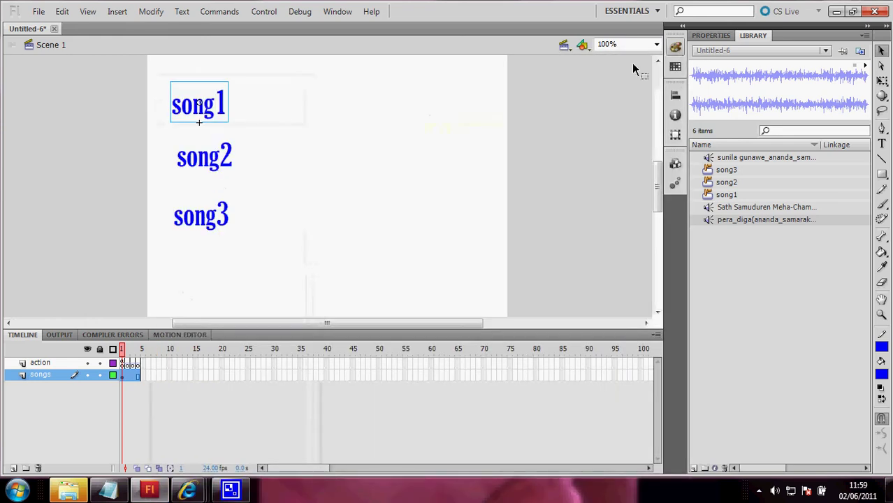
{"action": "left_click", "coordinate": [210, 172]}
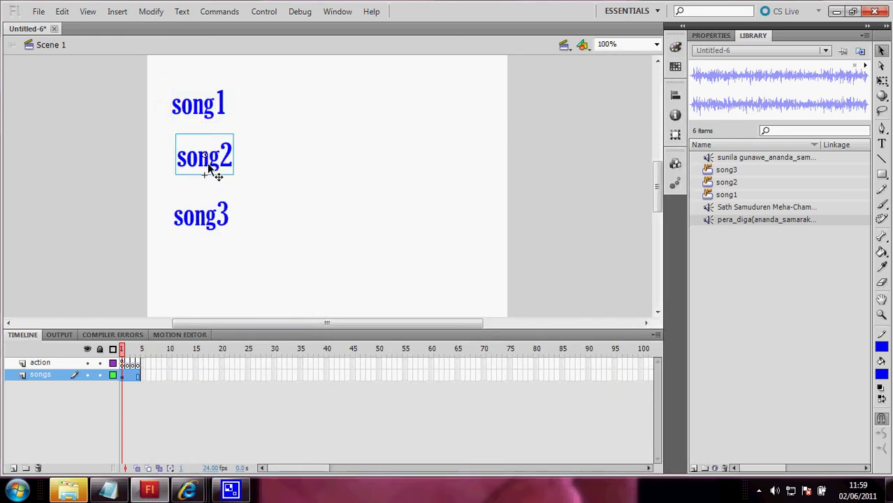
{"action": "left_click", "coordinate": [339, 12]}
{"action": "left_click", "coordinate": [383, 170]}
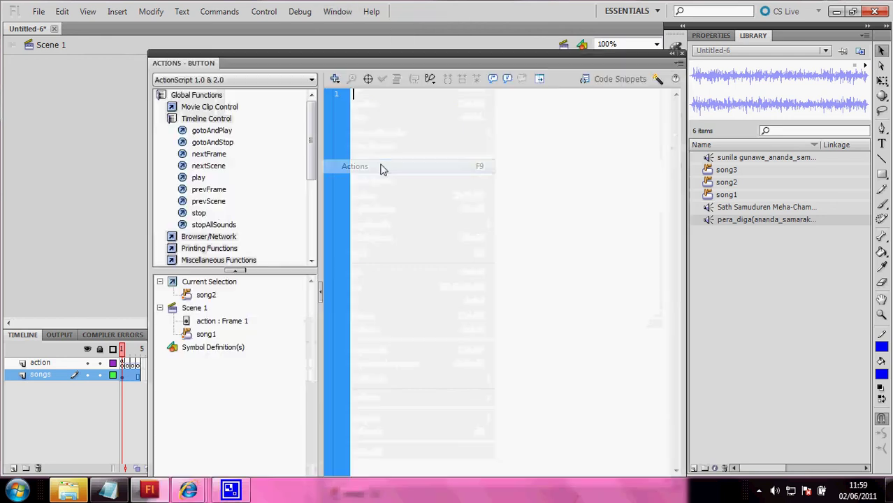
Step: Write on(release) { stopAllSounds(); gotoAndStop(3); } for song2 and close the panel
{"action": "type", "text": "on ("}
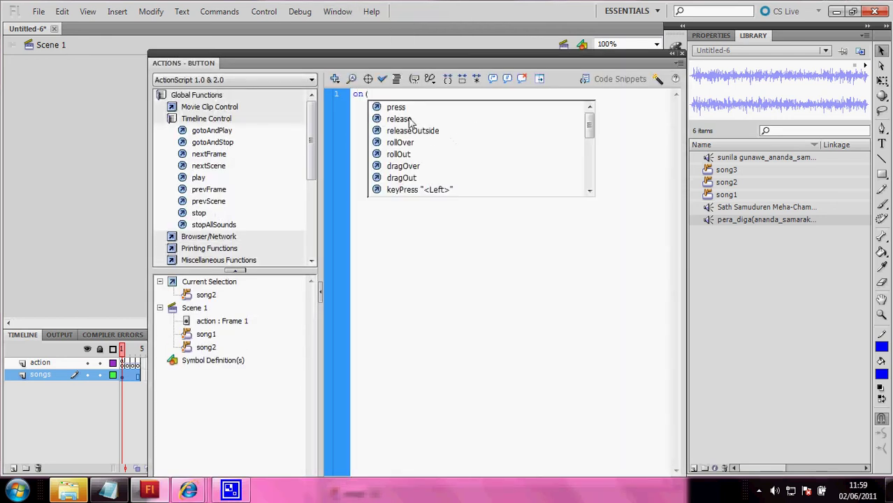
{"action": "double_click", "coordinate": [410, 119]}
{"action": "type", "text": ")"}
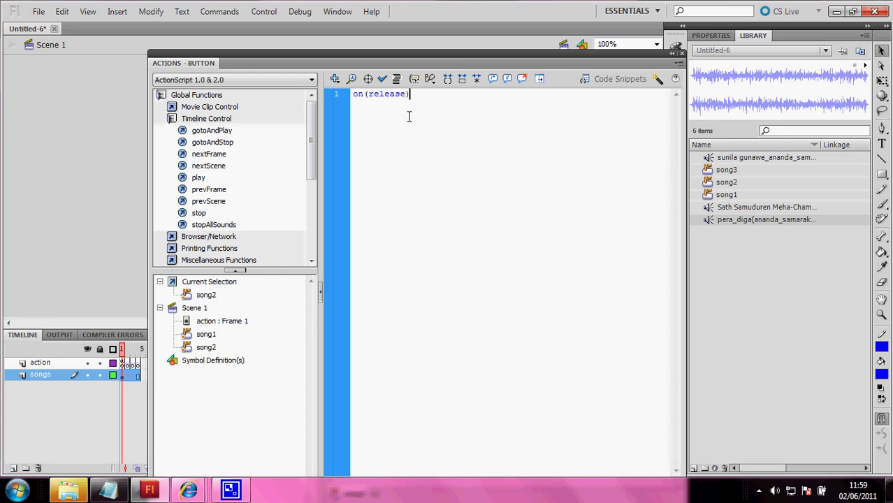
{"action": "type", "text": "{"}
{"action": "key", "text": "Return"}
{"action": "double_click", "coordinate": [210, 225]}
{"action": "double_click", "coordinate": [215, 143]}
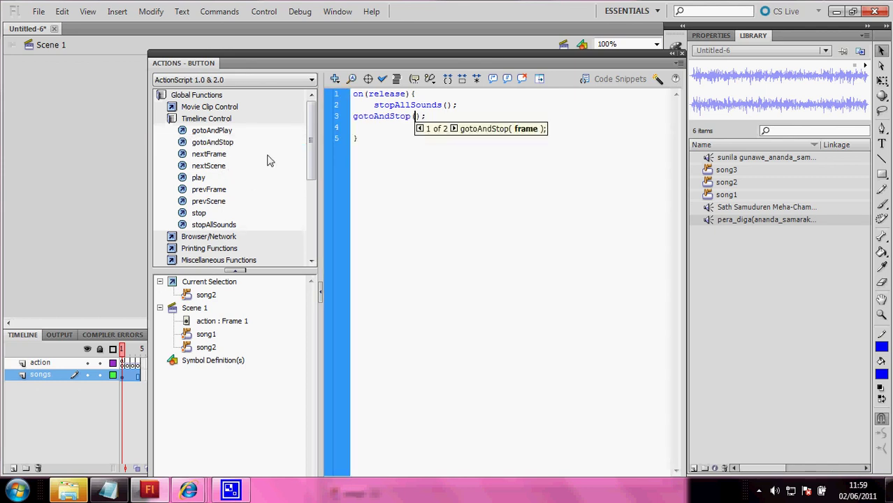
{"action": "type", "text": "1"}
{"action": "left_click", "coordinate": [683, 55]}
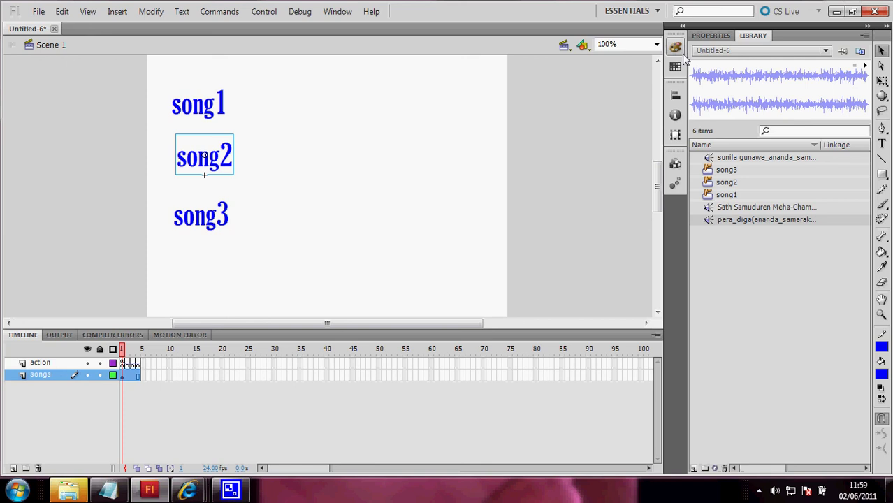
Step: Select song3, undo entering its edit mode, and open its Actions panel
{"action": "double_click", "coordinate": [198, 228]}
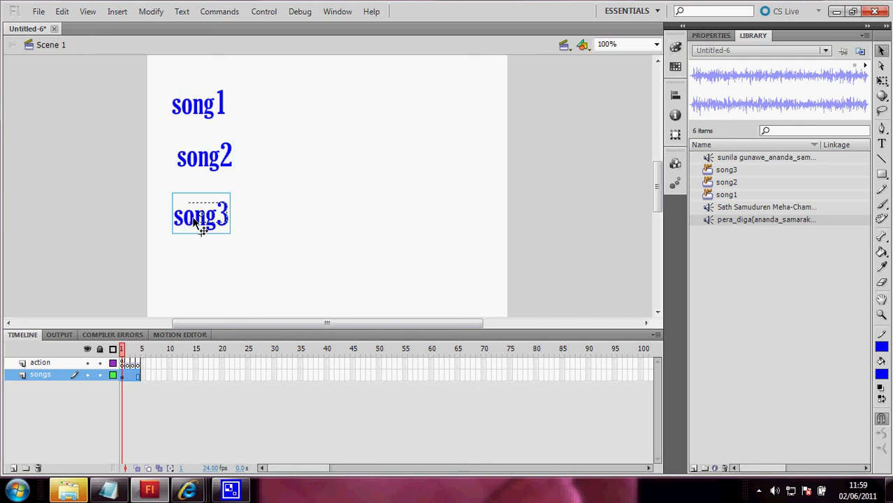
{"action": "left_click", "coordinate": [63, 11]}
{"action": "left_click", "coordinate": [93, 26]}
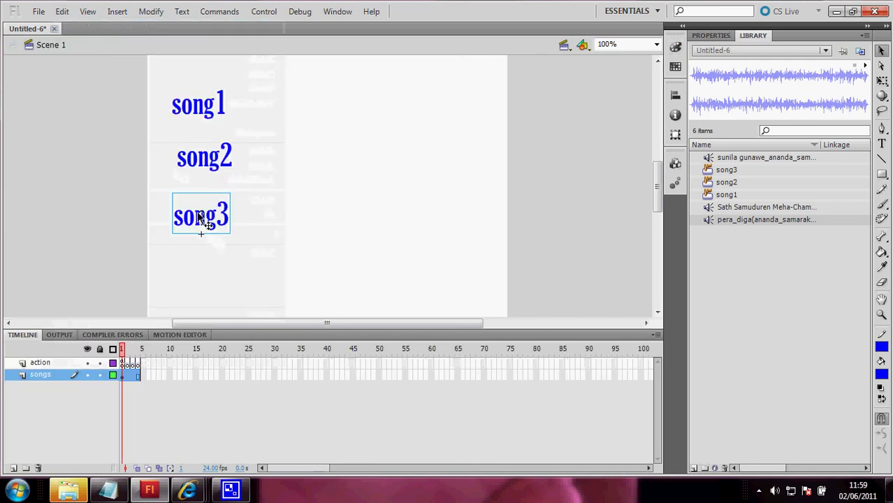
{"action": "left_click", "coordinate": [337, 12]}
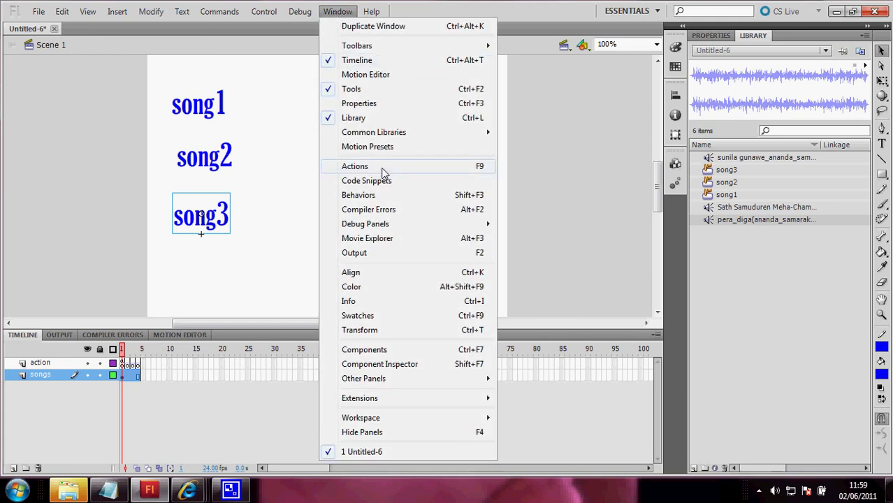
{"action": "left_click", "coordinate": [383, 170]}
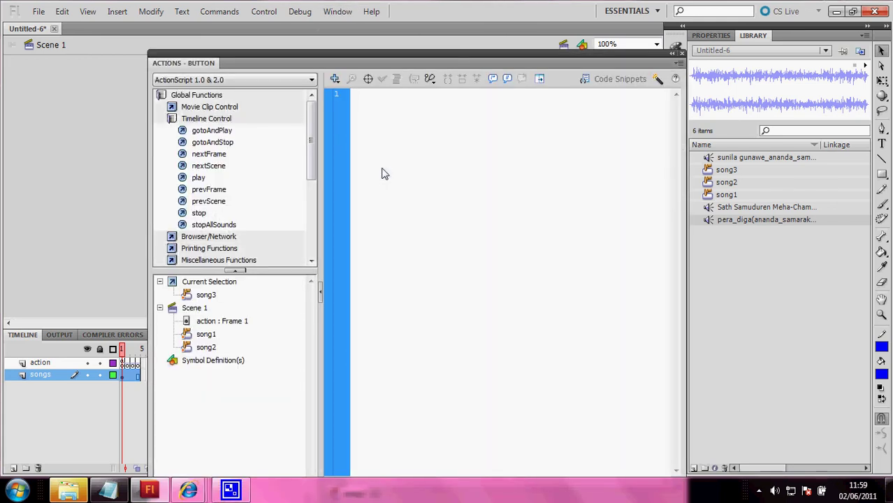
Step: Write on(release) { stopAllSounds(); gotoAndStop(4); } for song3 and close the panel
{"action": "type", "text": "on("}
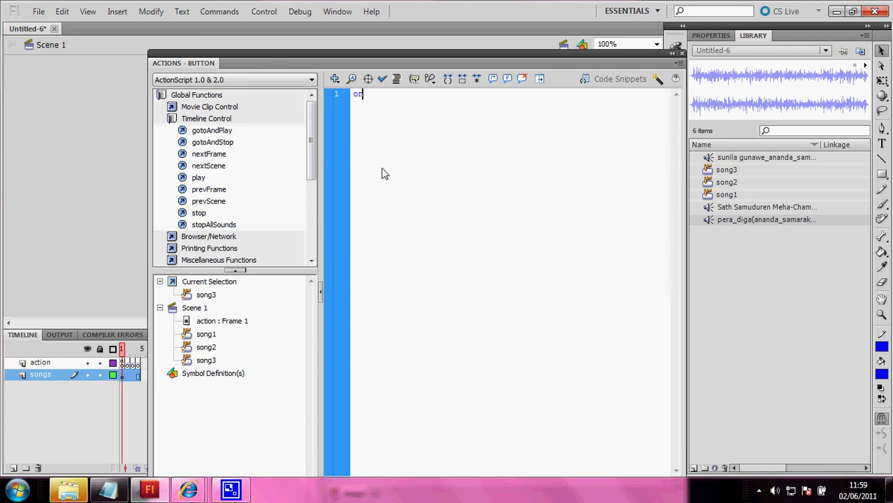
{"action": "double_click", "coordinate": [401, 118]}
{"action": "key", "text": "Return"}
{"action": "double_click", "coordinate": [212, 226]}
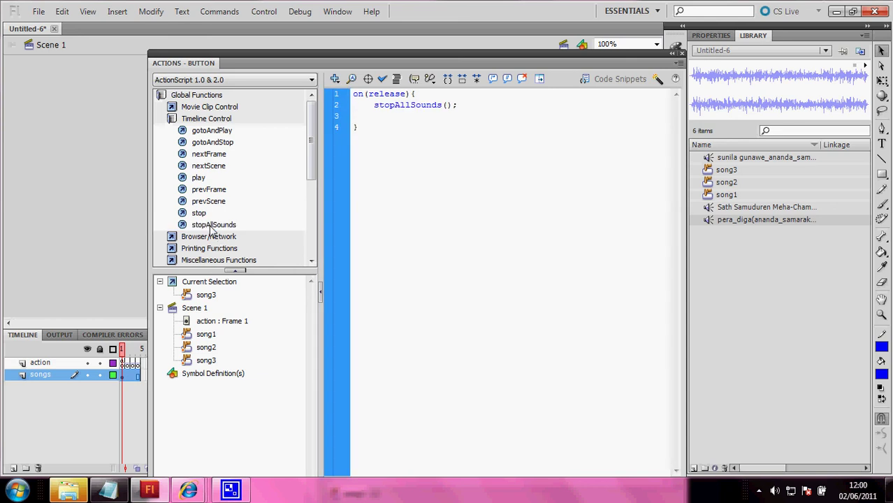
{"action": "double_click", "coordinate": [212, 142]}
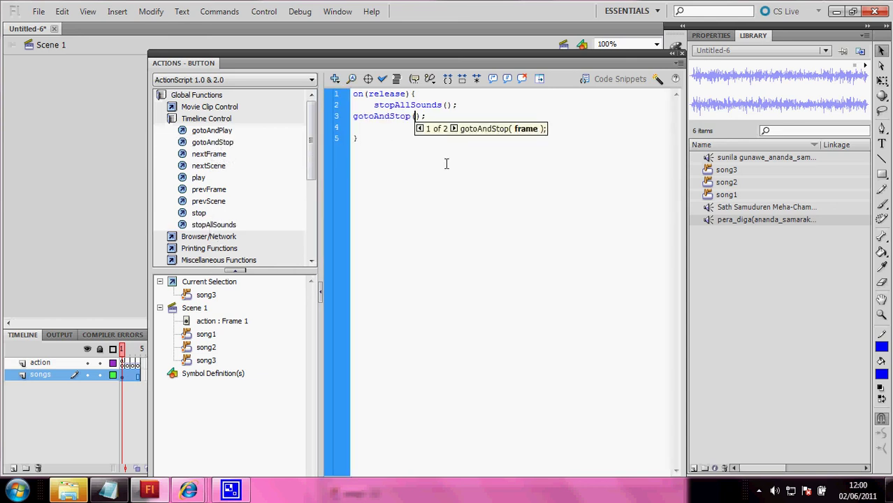
{"action": "type", "text": "4"}
{"action": "left_click", "coordinate": [684, 54]}
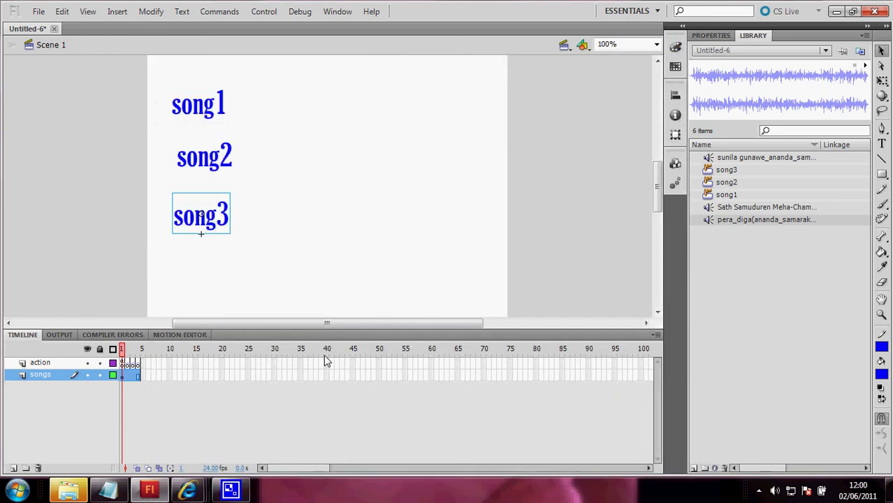
Step: Test the movie in Flash Professional, try the song buttons, then close the test window
{"action": "left_click", "coordinate": [263, 12]}
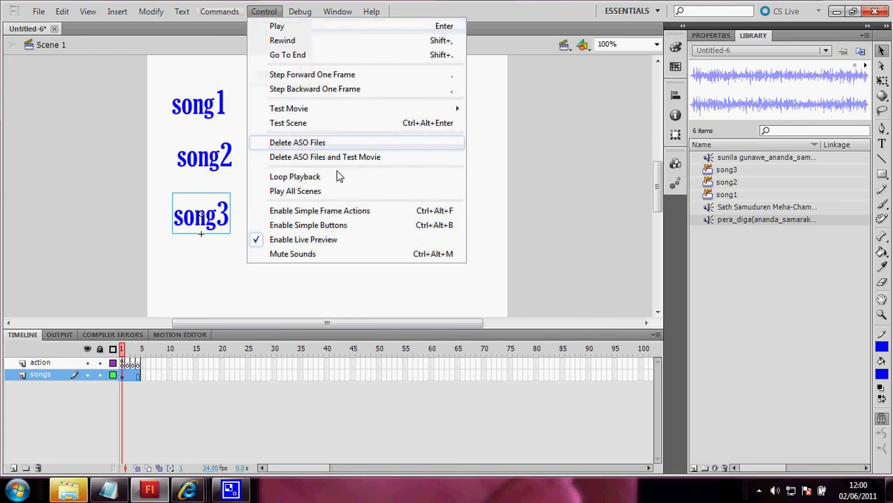
{"action": "mouse_move", "coordinate": [302, 114]}
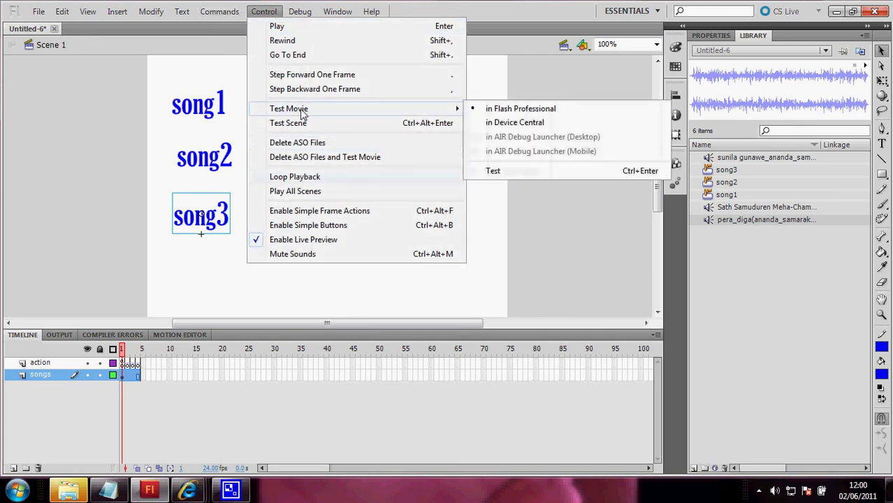
{"action": "left_click", "coordinate": [511, 110]}
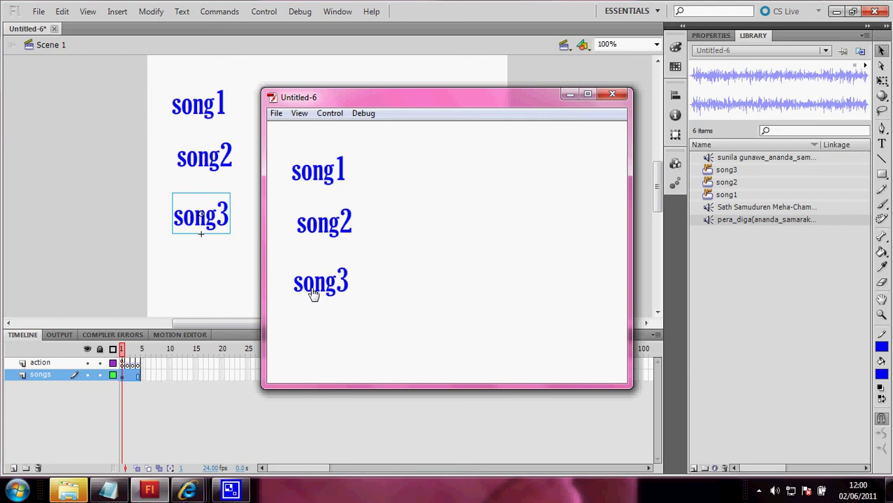
{"action": "left_click", "coordinate": [614, 96]}
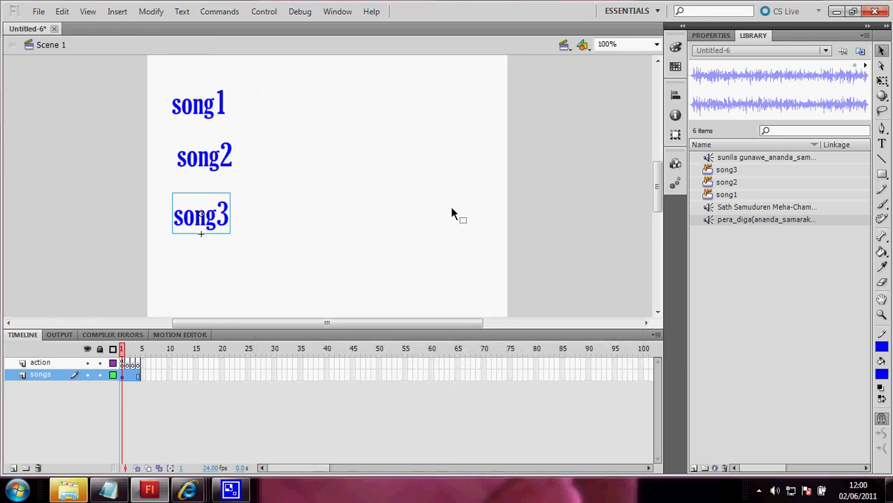